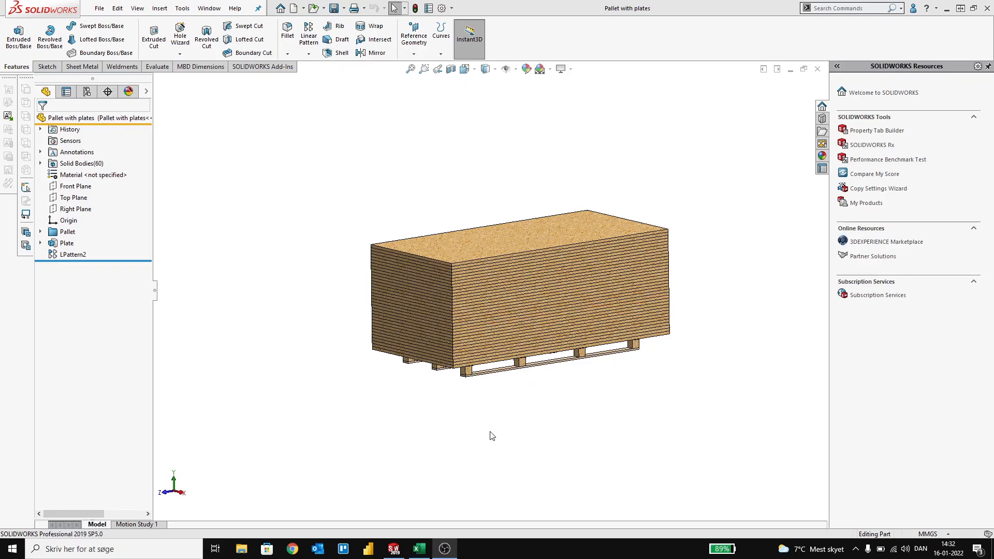
Step: Rename the plate's 1220 mm sketch dimension to Width
mouse_move(492, 432)
middle_down()
mouse_move(491, 420)
mouse_move(506, 421)
middle_up()
scroll(492, 385, down, 3)
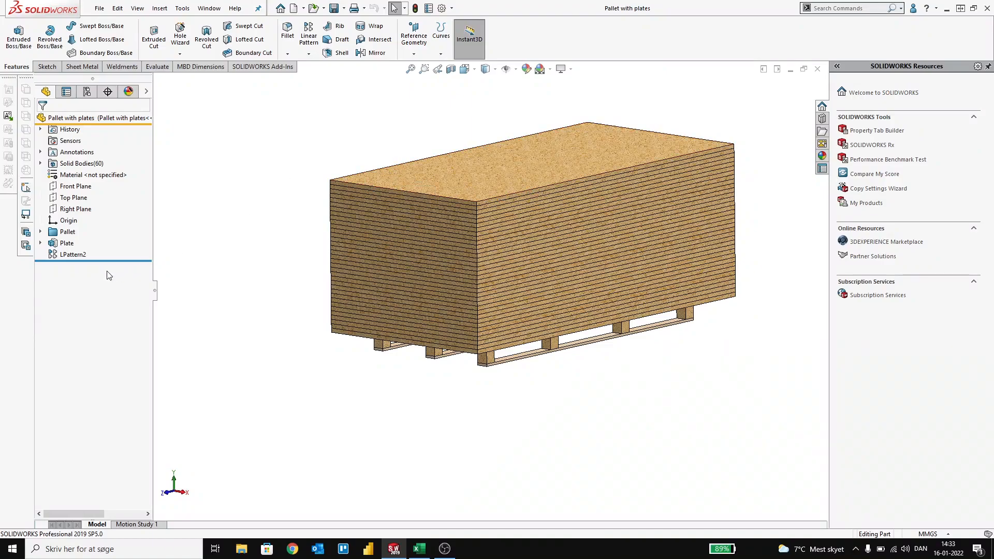
click(63, 243)
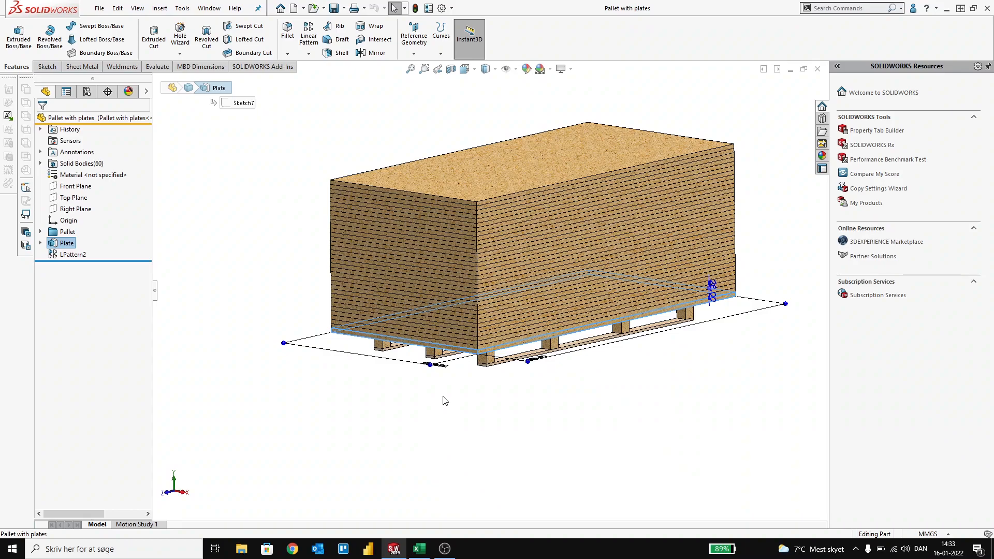
middle_drag(443, 396, 443, 395)
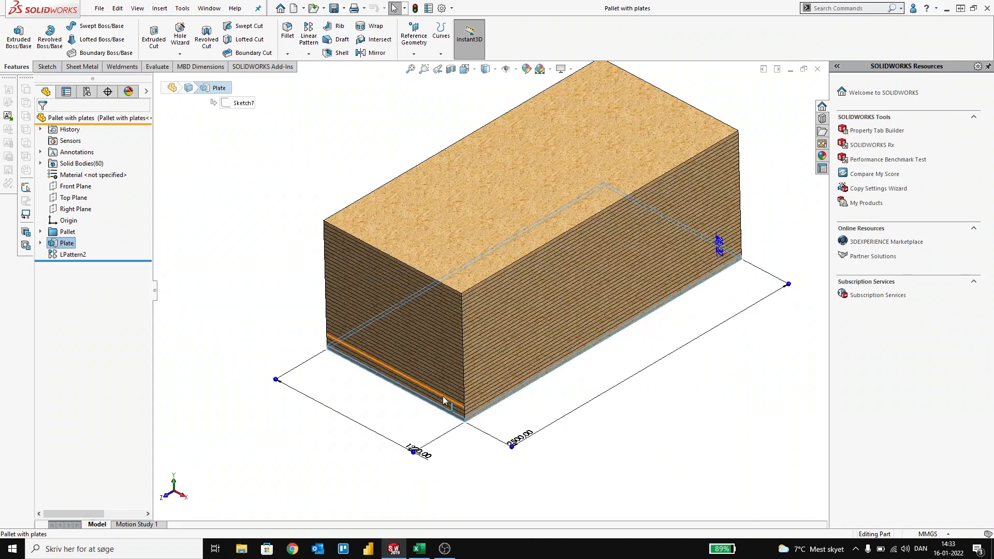
click(428, 457)
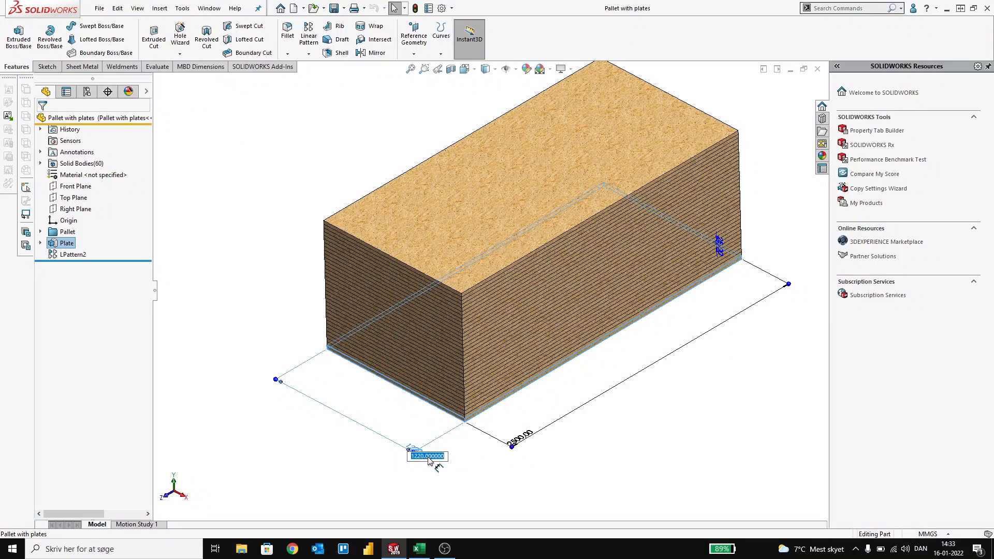
click(329, 461)
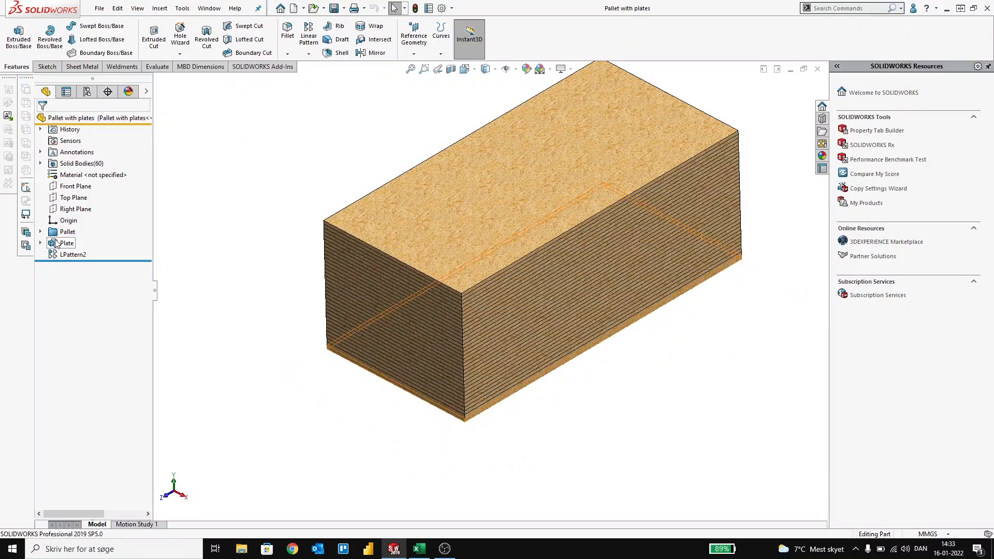
click(331, 354)
click(416, 451)
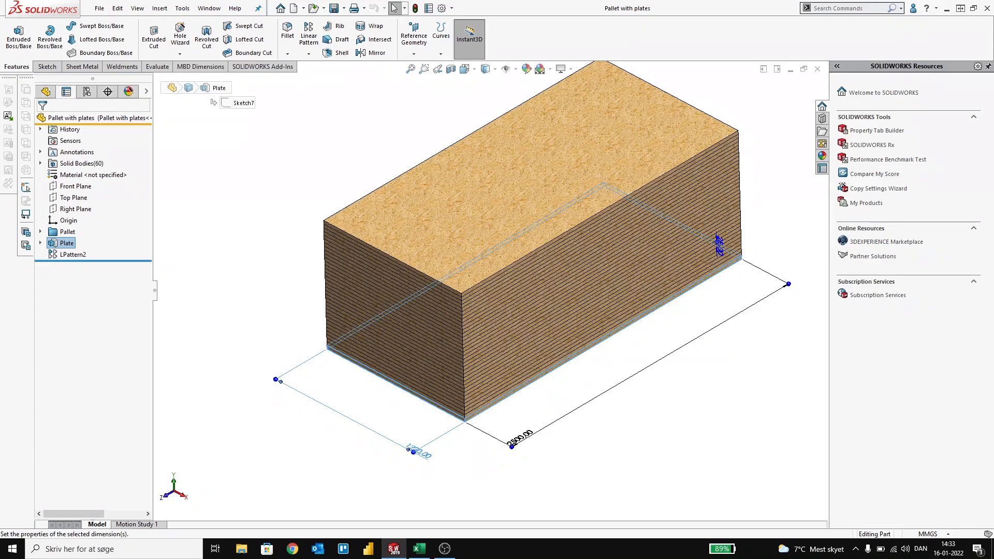
drag(103, 270, 0, 262)
text(Width)
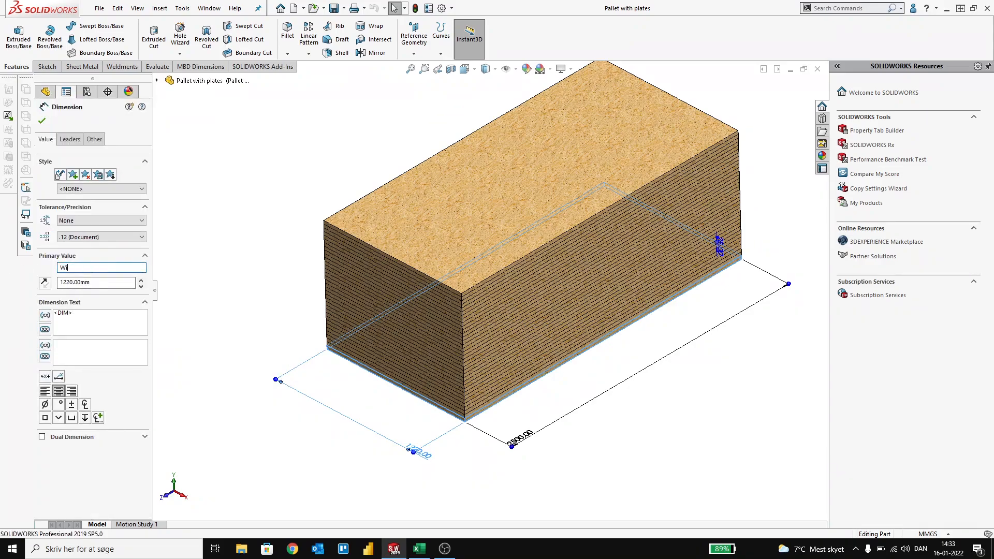
click(177, 288)
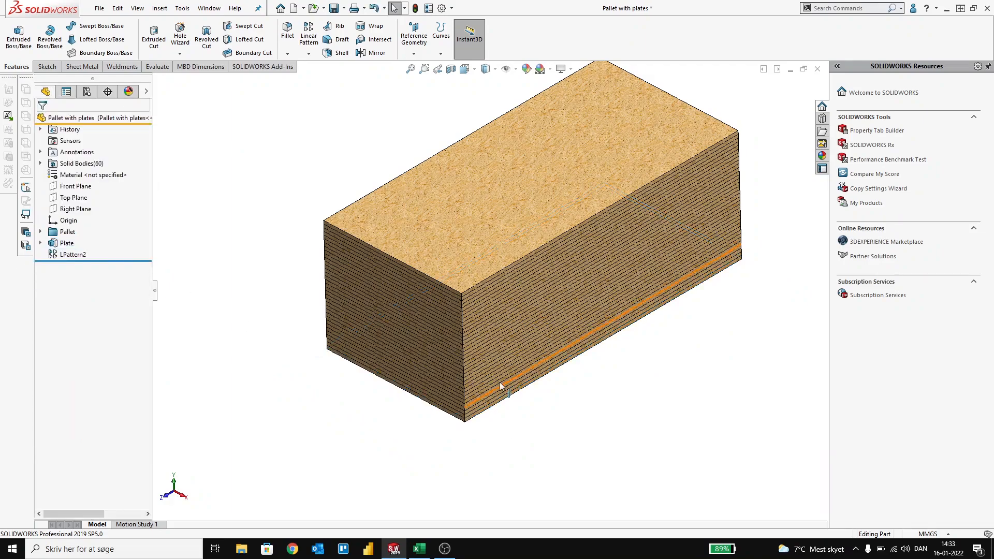
Step: Rename the plate's 2500 mm sketch dimension to Length
click(67, 242)
click(492, 440)
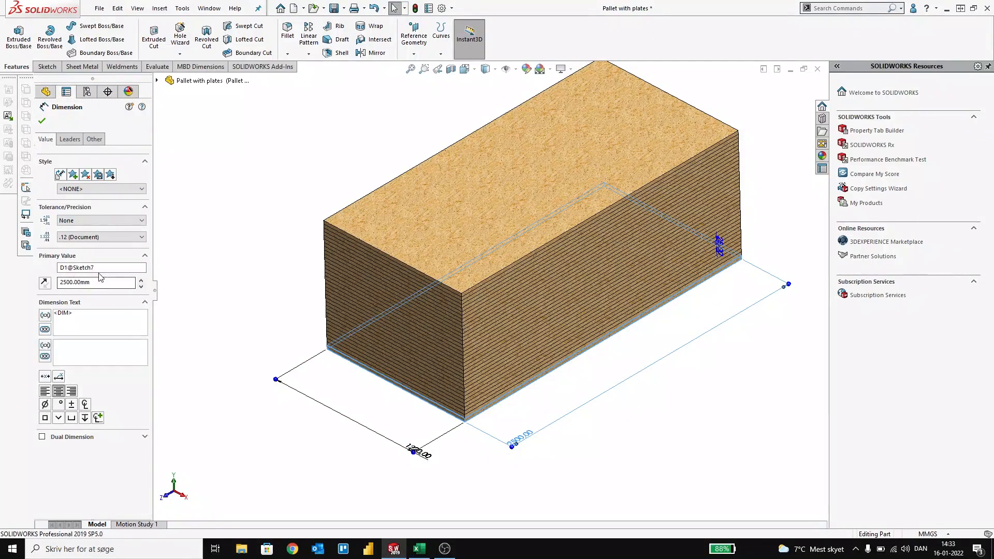
double_click(78, 267)
text(Length)
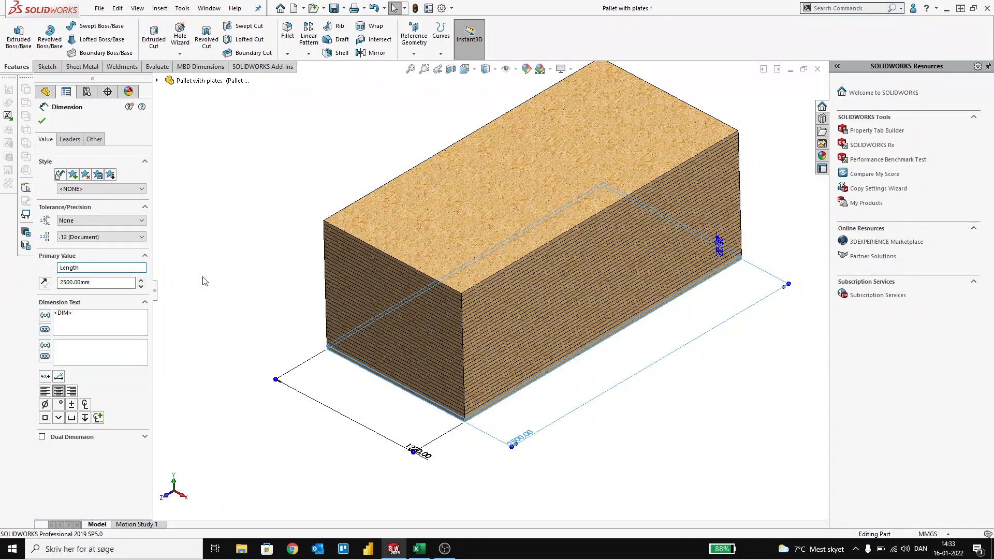
key(Return)
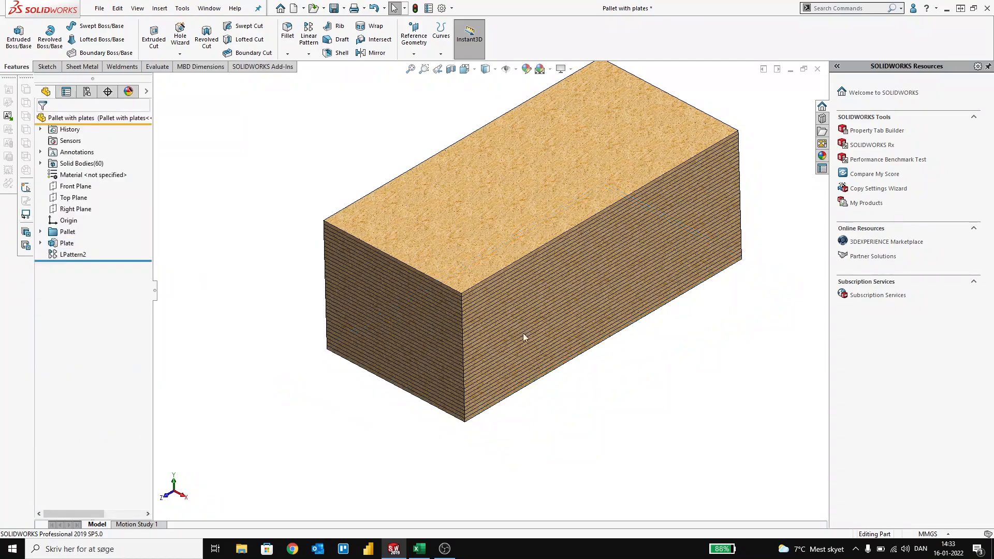
Step: Move the plate's extrusion depth dimension clear of the stack and rename it to Thickness
click(65, 243)
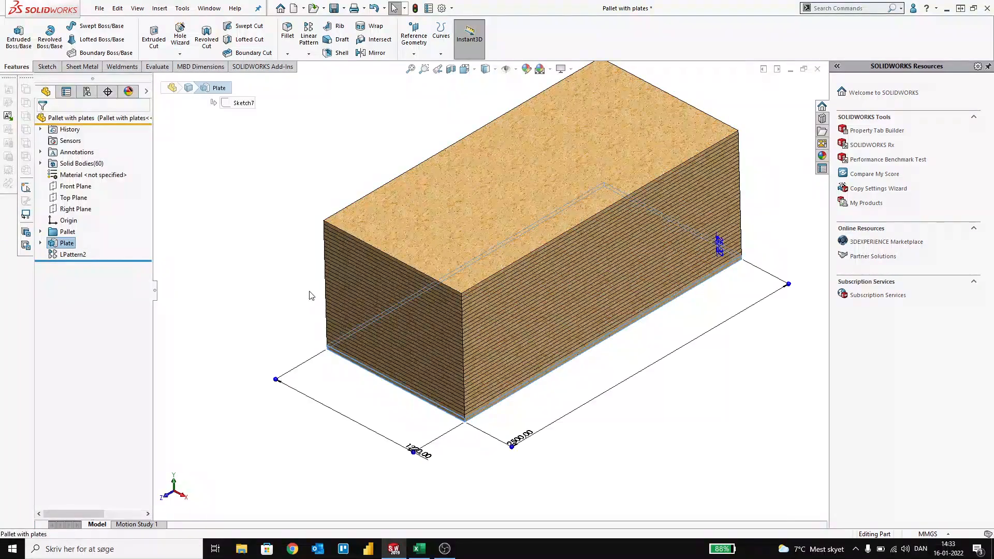
drag(817, 271, 805, 262)
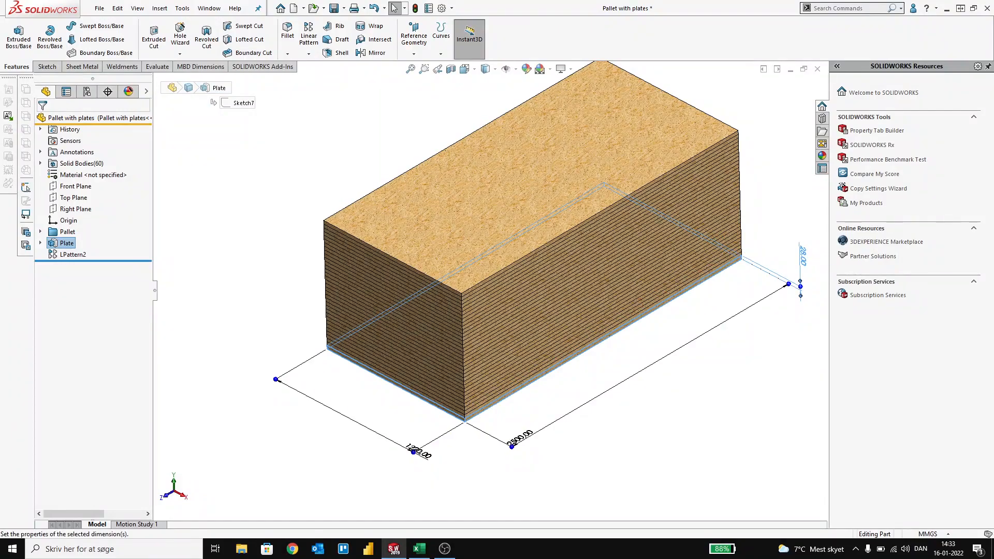
double_click(105, 269)
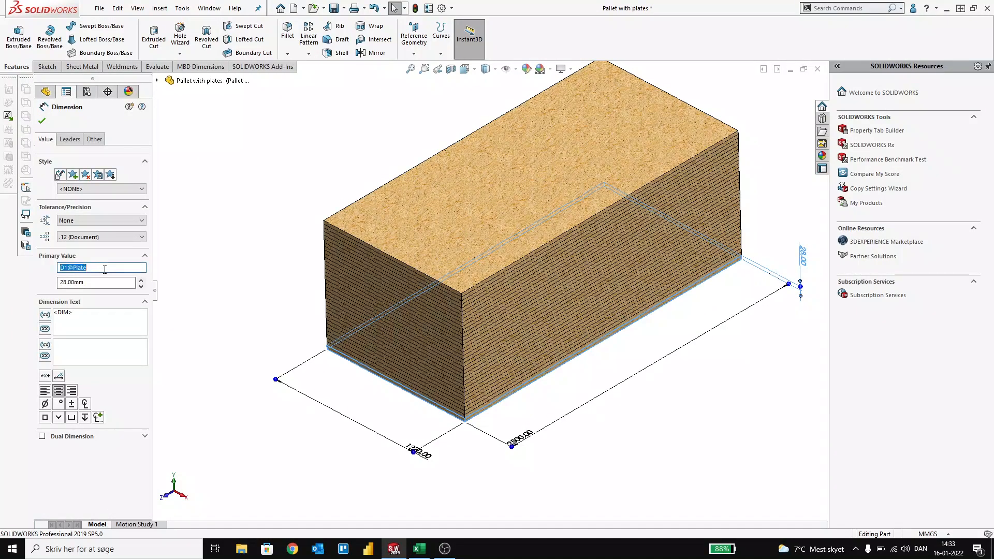
text(Thickness)
key(Return)
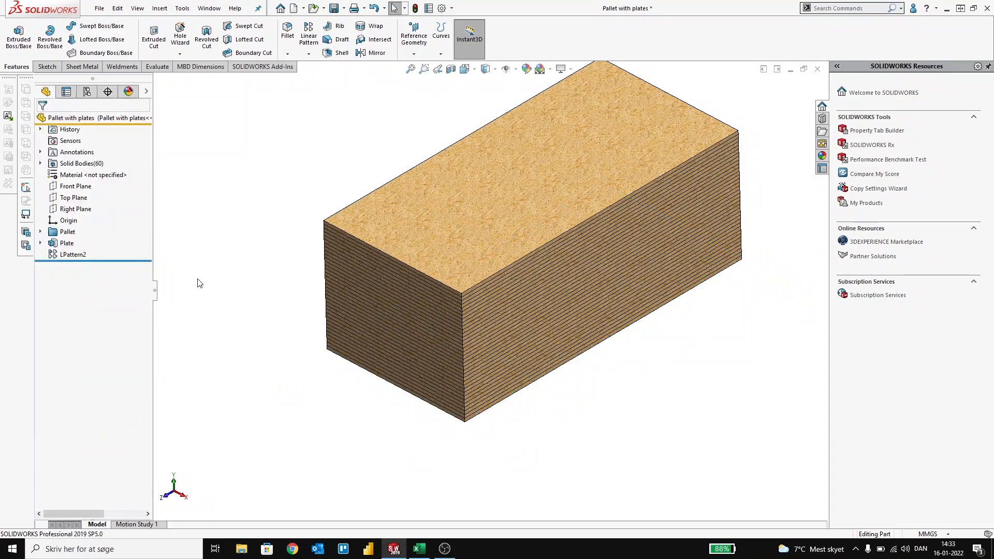
Step: Move the linear pattern's spacing dimension off the stack and rename it to Distance
click(76, 256)
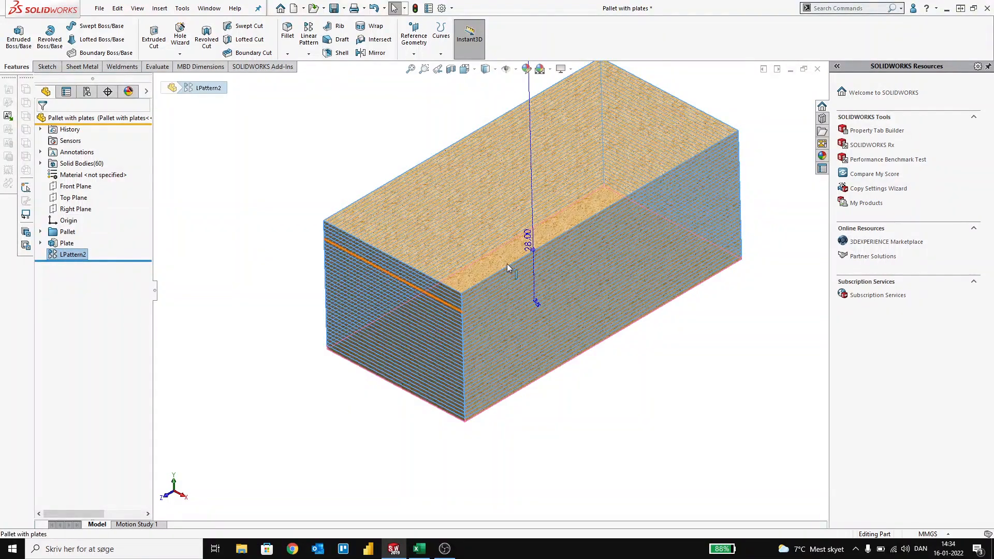
click(523, 252)
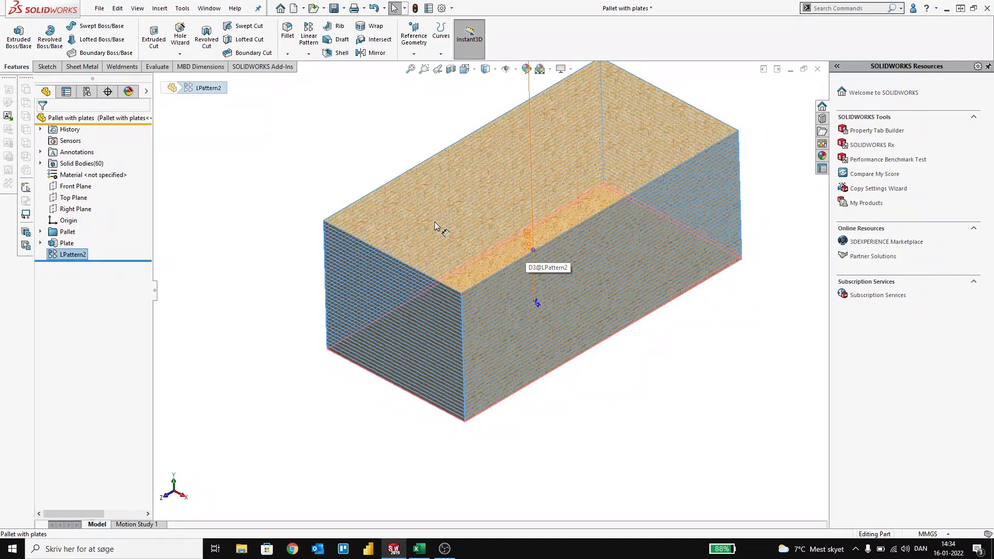
drag(435, 226, 332, 192)
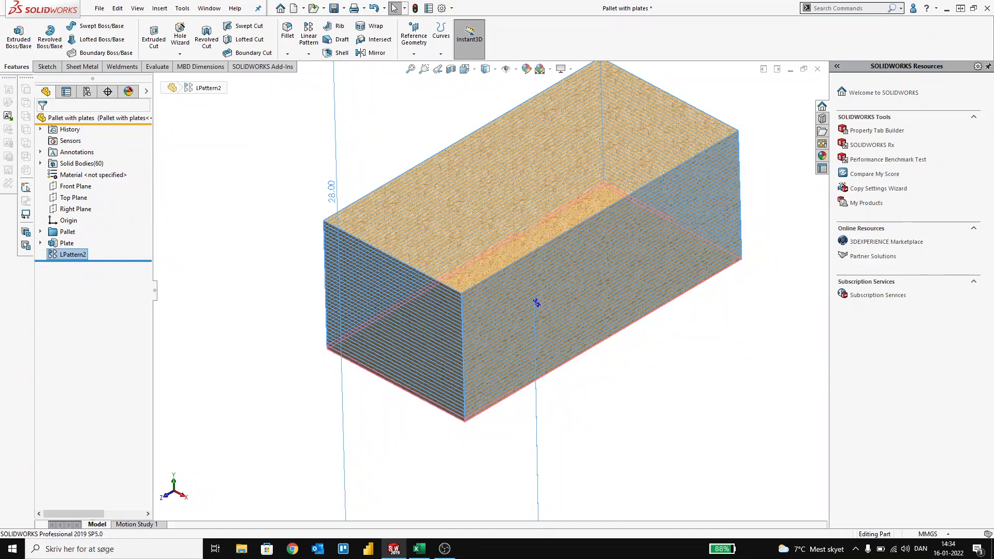
click(331, 192)
click(119, 269)
key(ctrl+a)
text(Dis)
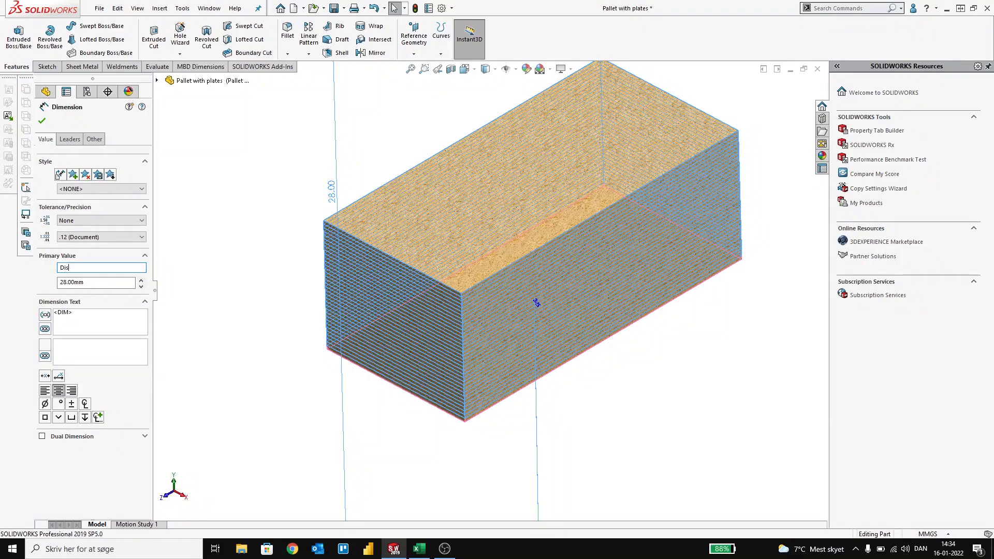
key(Return)
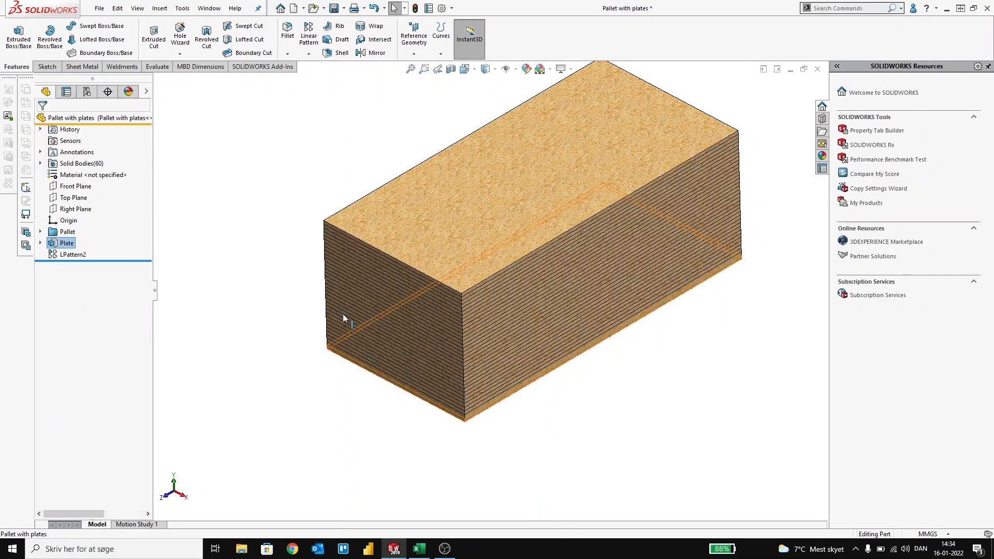
Step: Rename the linear pattern's instance count dimension to Number
click(418, 310)
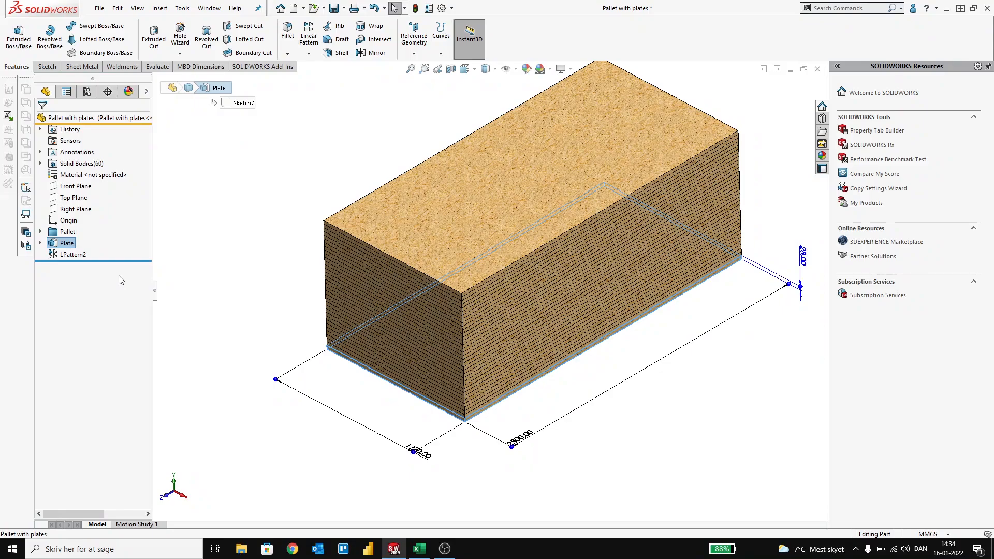
click(68, 255)
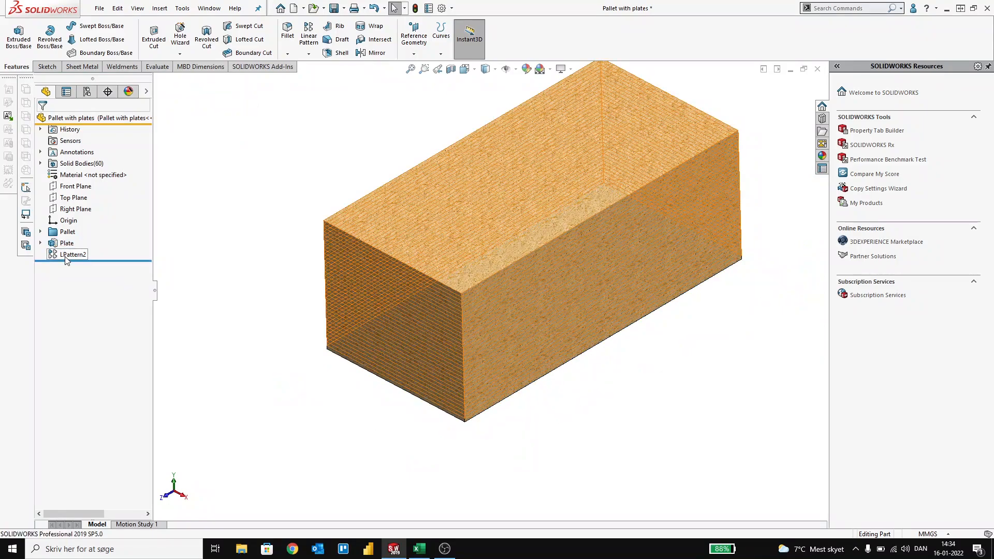
click(67, 255)
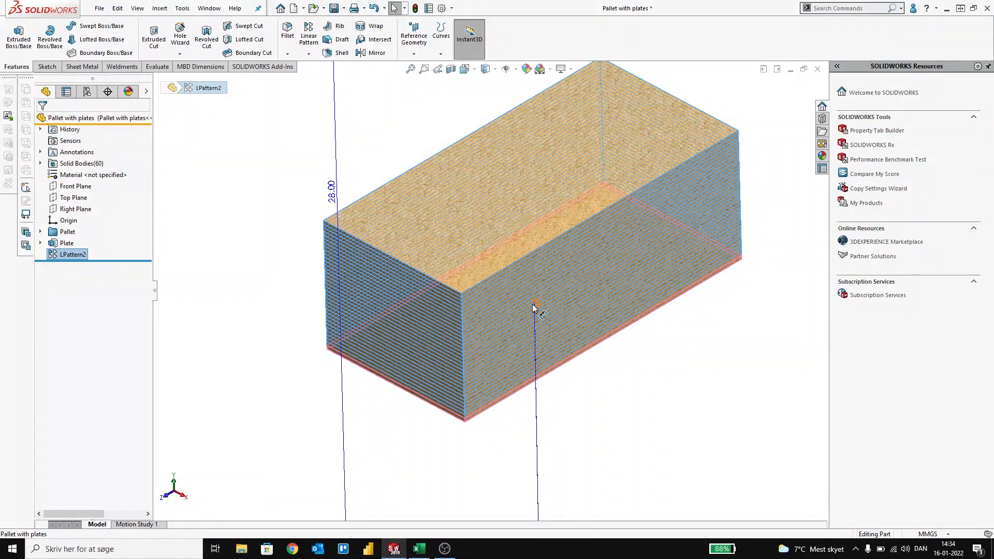
click(534, 307)
click(104, 218)
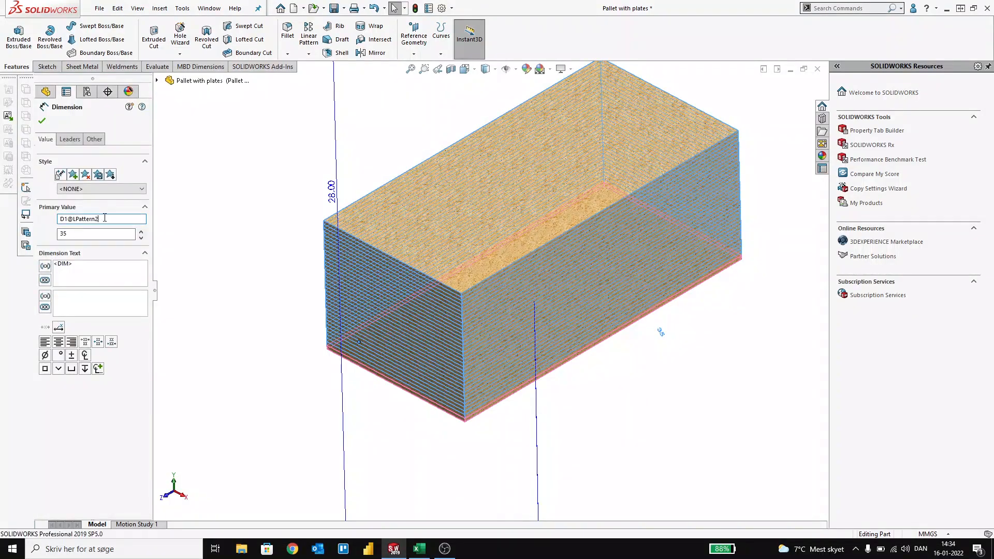
double_click(105, 218)
text(Number)
key(Return)
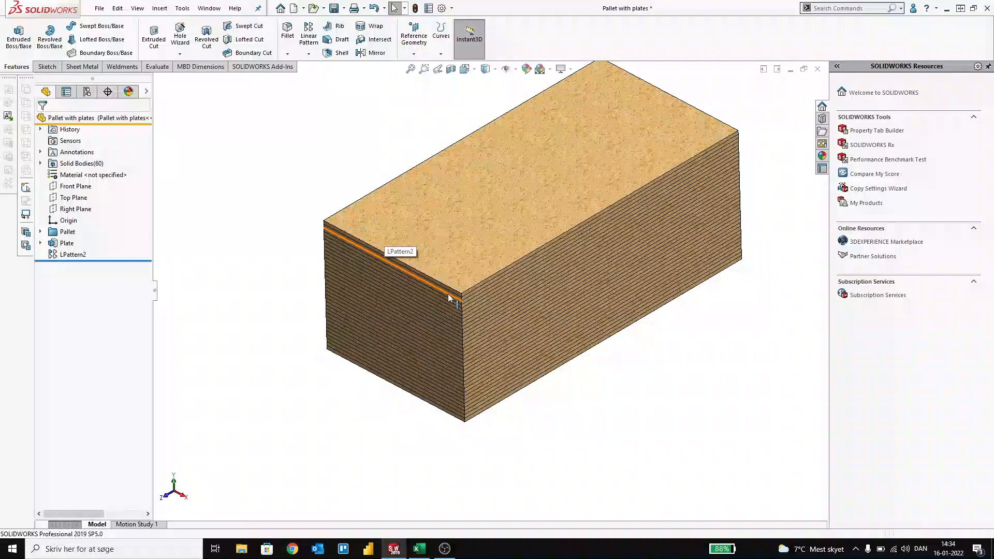
Step: Insert a design table into the part with Auto-create as its source
middle_drag(448, 294, 437, 246)
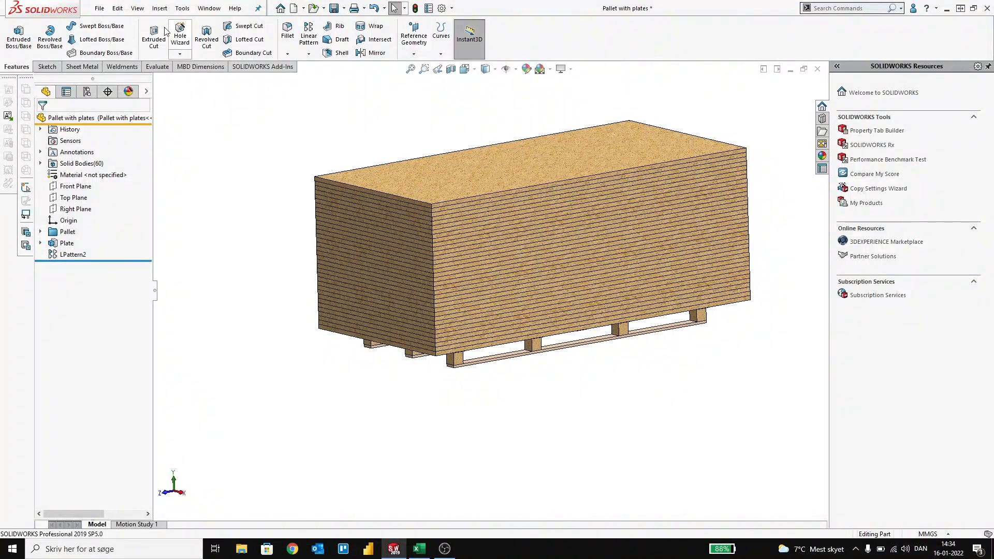
click(160, 8)
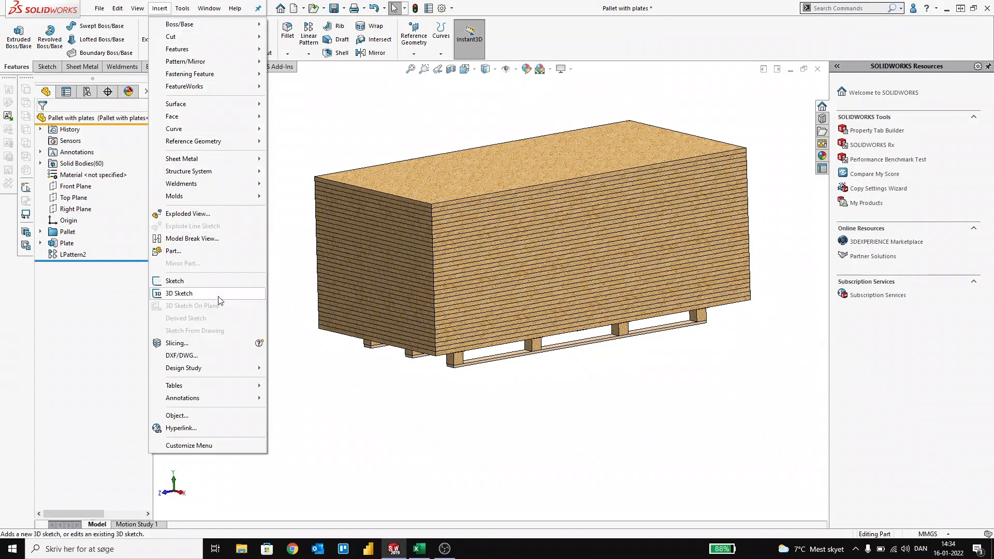
mouse_move(230, 385)
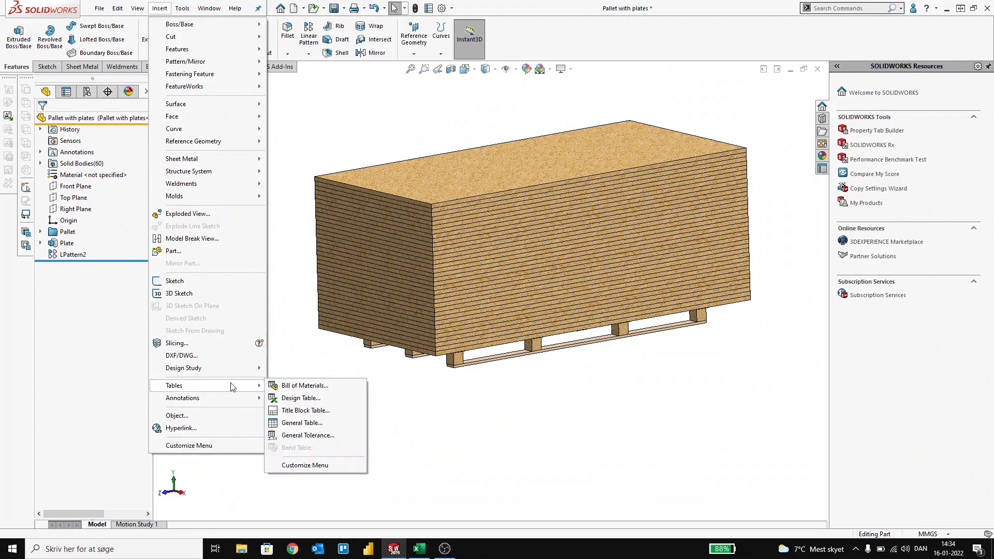
click(297, 400)
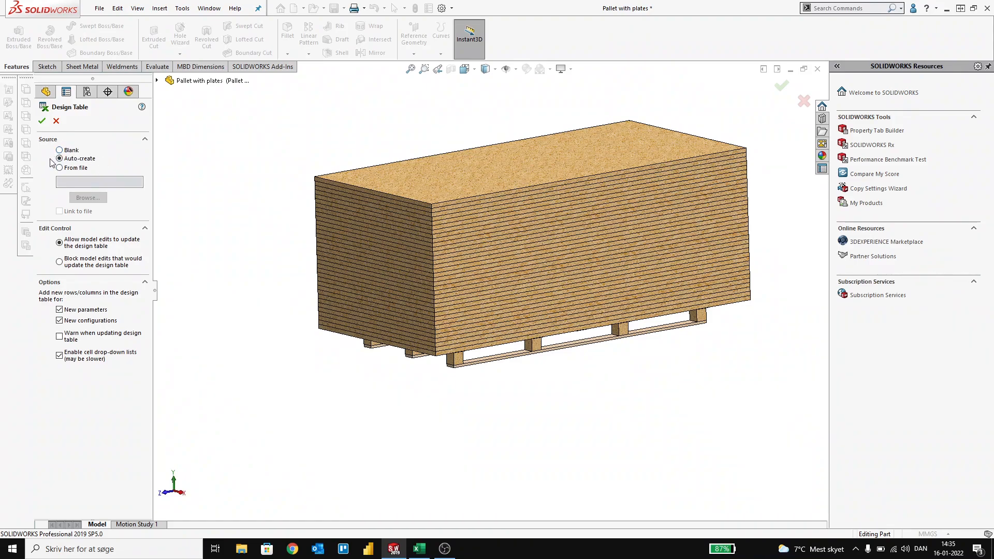
click(42, 121)
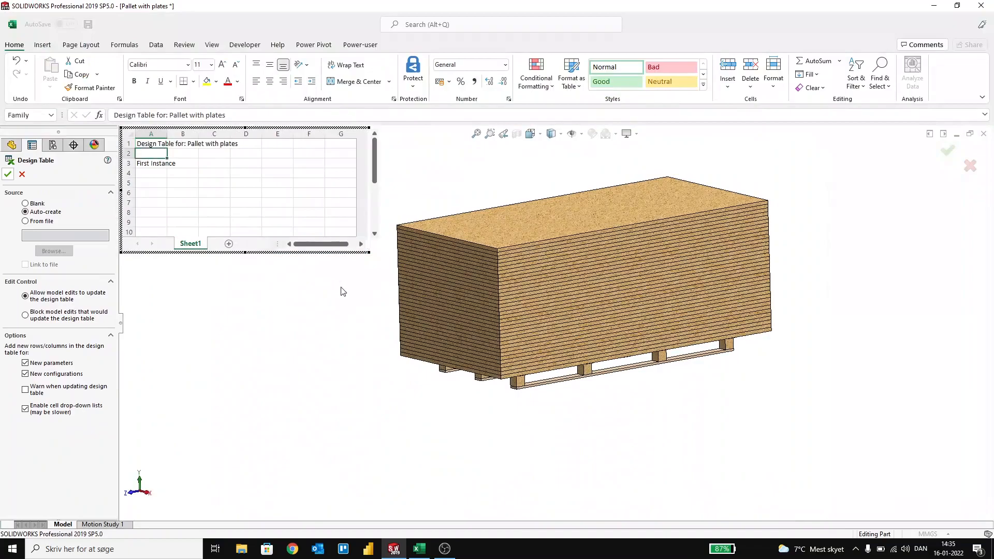
Step: Add the Length, Width, Thickness, Distance and Number dimensions to the design table, widen its window and close it
scroll(666, 414, down, 2)
scroll(666, 414, down, 2)
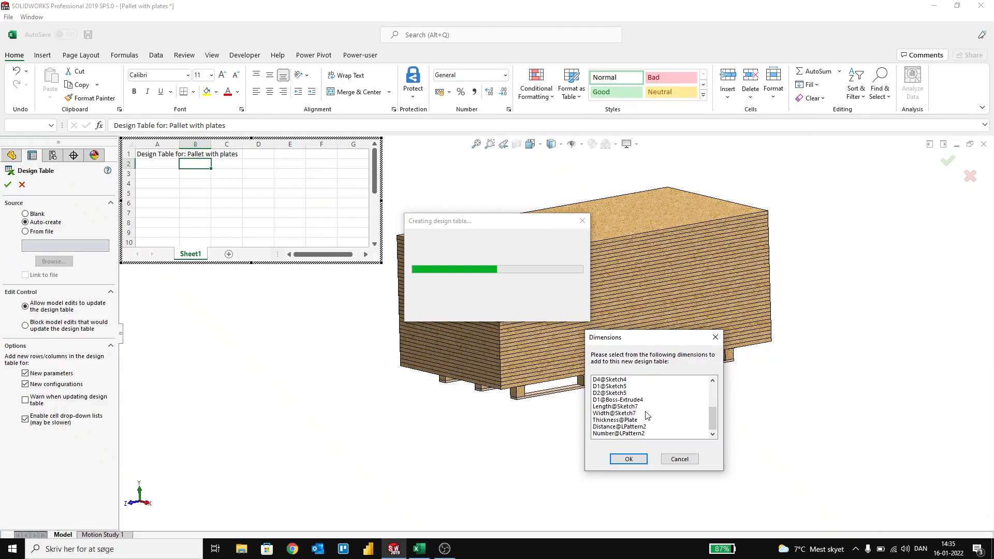
click(609, 408)
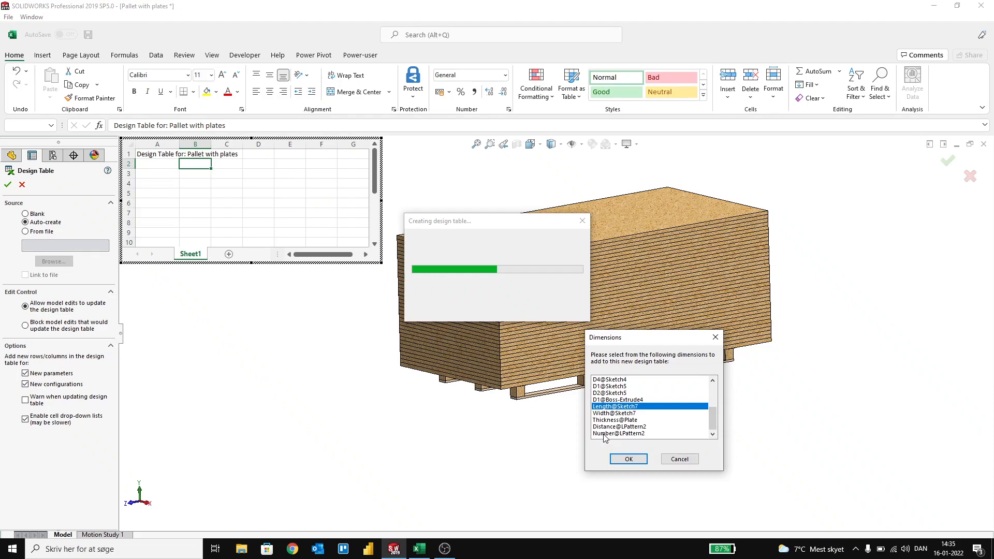
shift+click(604, 434)
click(628, 459)
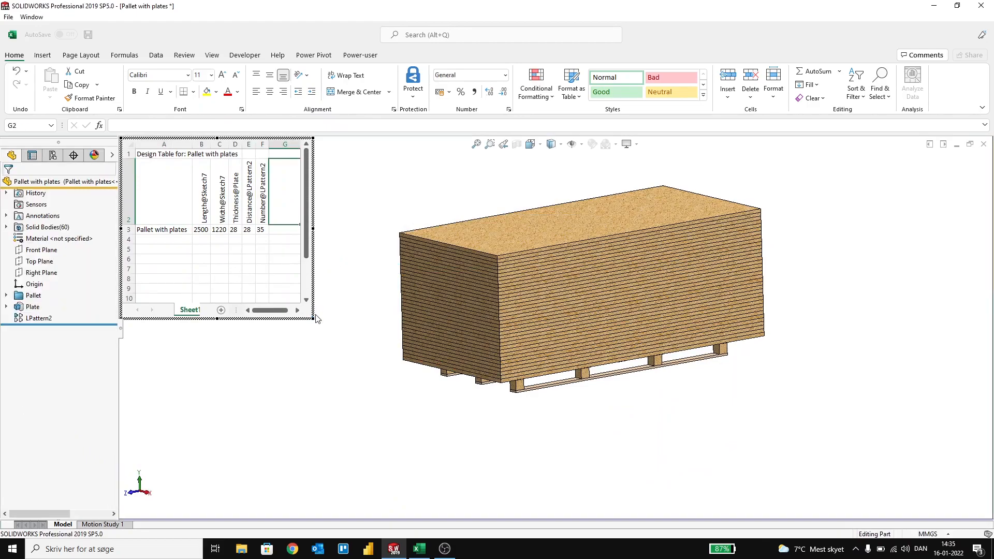
drag(312, 317, 388, 298)
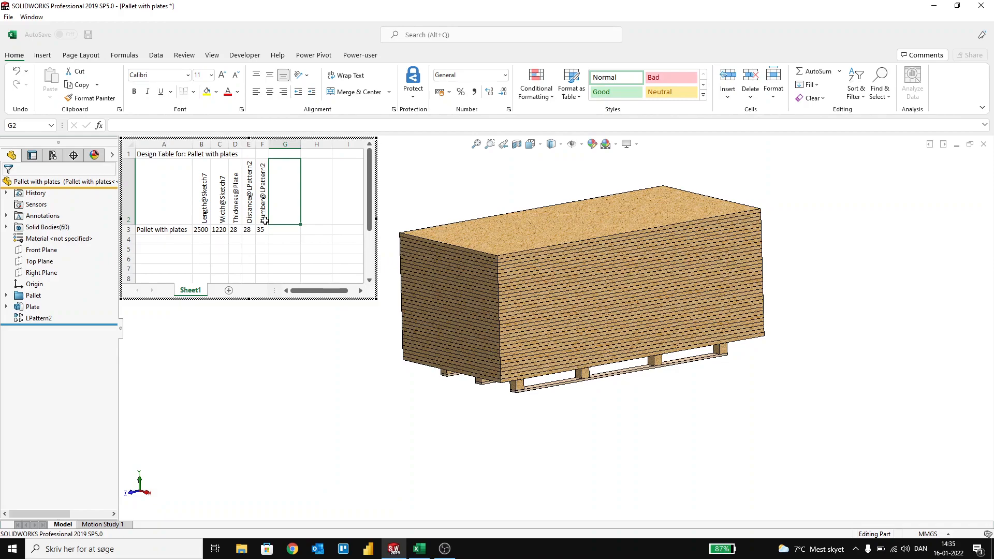
click(429, 180)
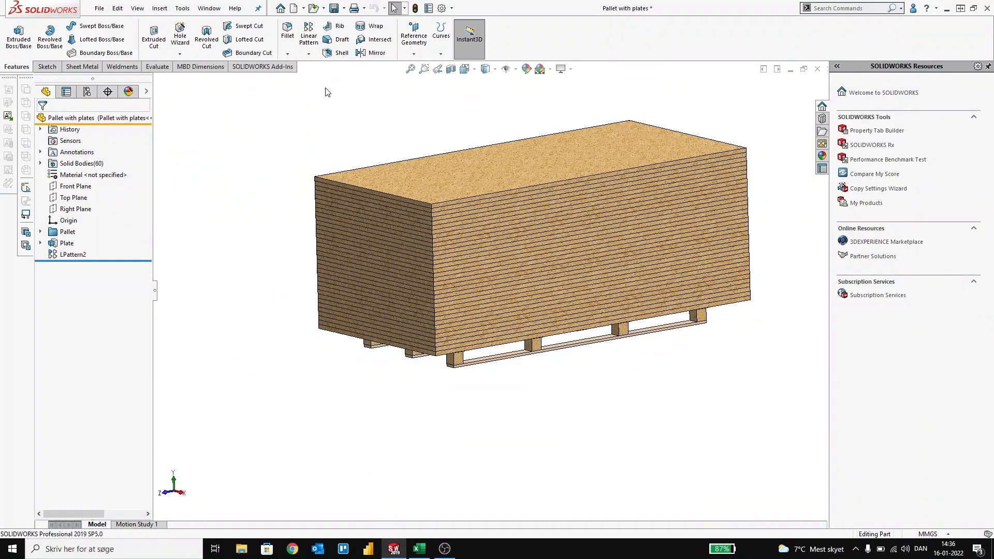
Step: Delete the existing design table from the part's configurations
click(87, 92)
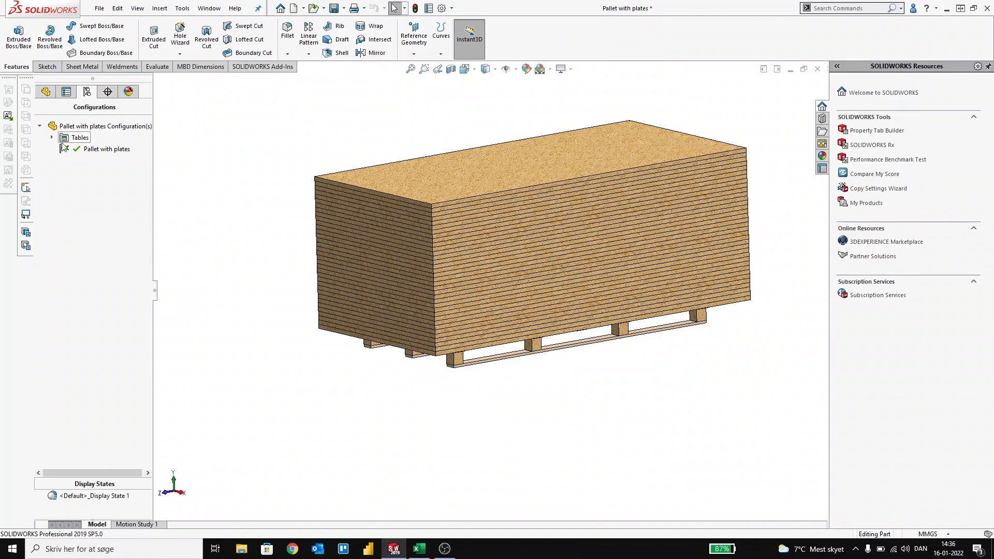
click(51, 137)
right_click(83, 149)
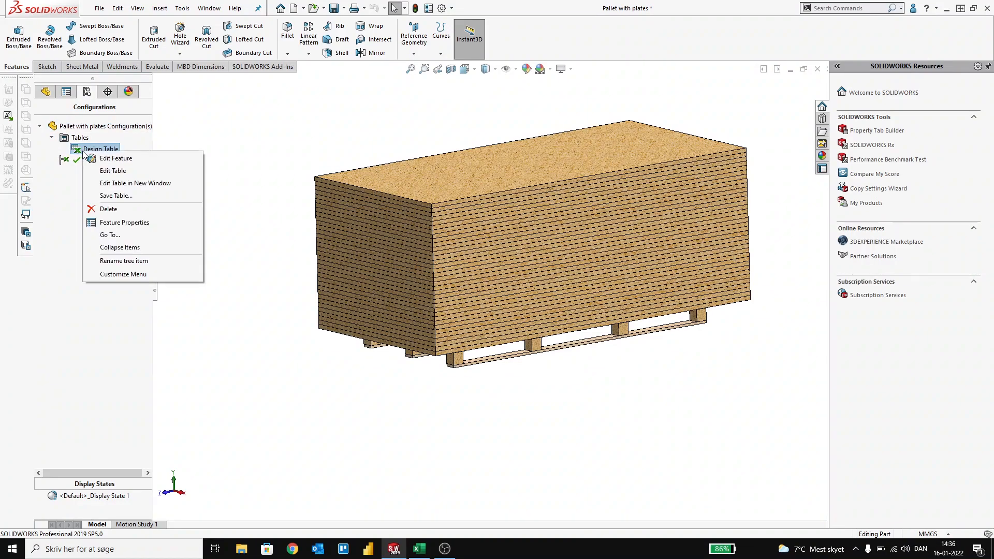
click(109, 209)
click(459, 263)
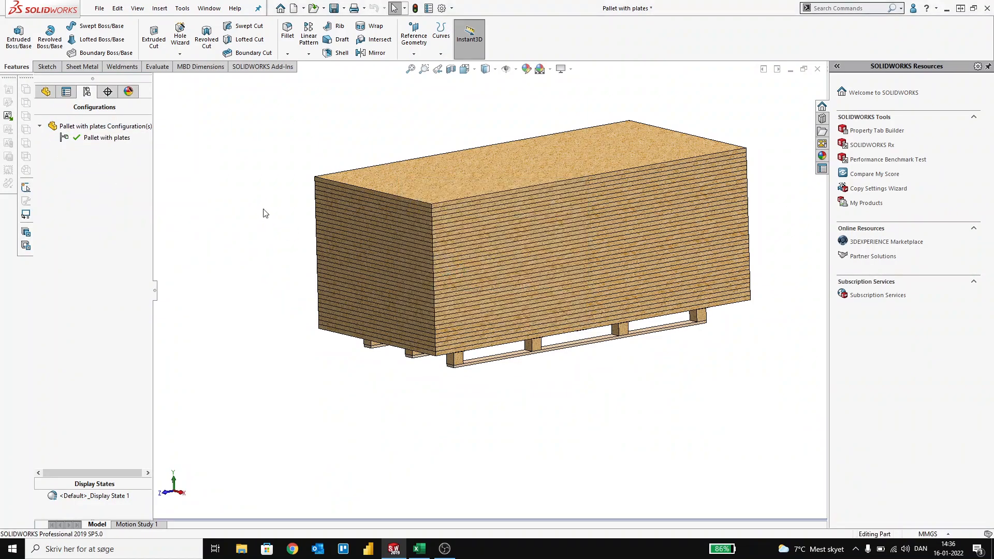
Step: Insert a new design table with Blank as its source, adding none of the suggested configurations or parameters
click(159, 8)
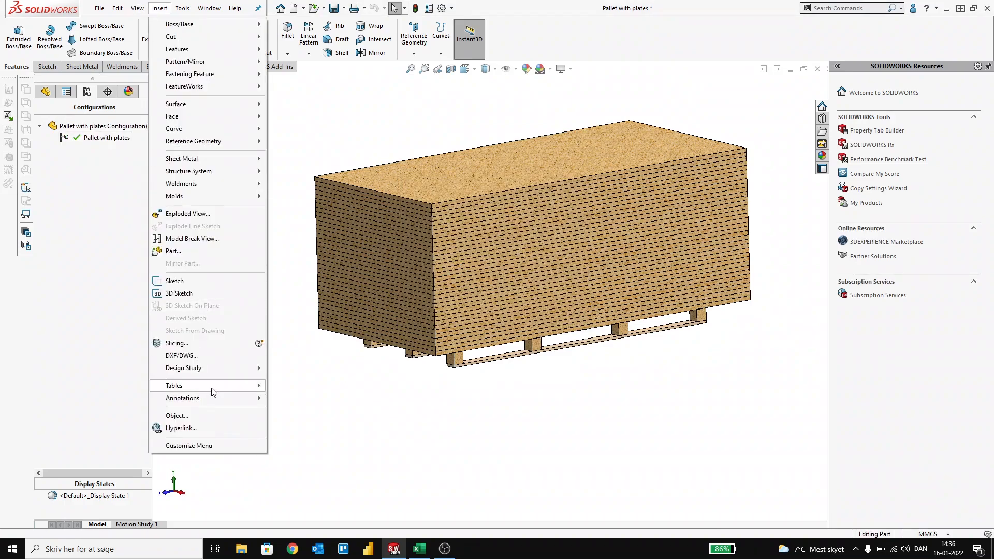
mouse_move(251, 389)
click(295, 397)
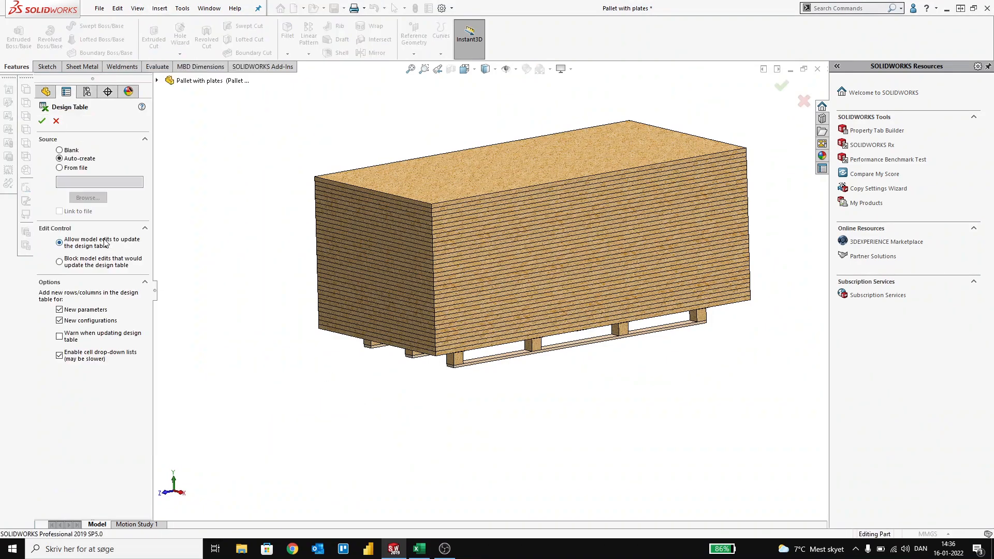
click(59, 150)
click(42, 121)
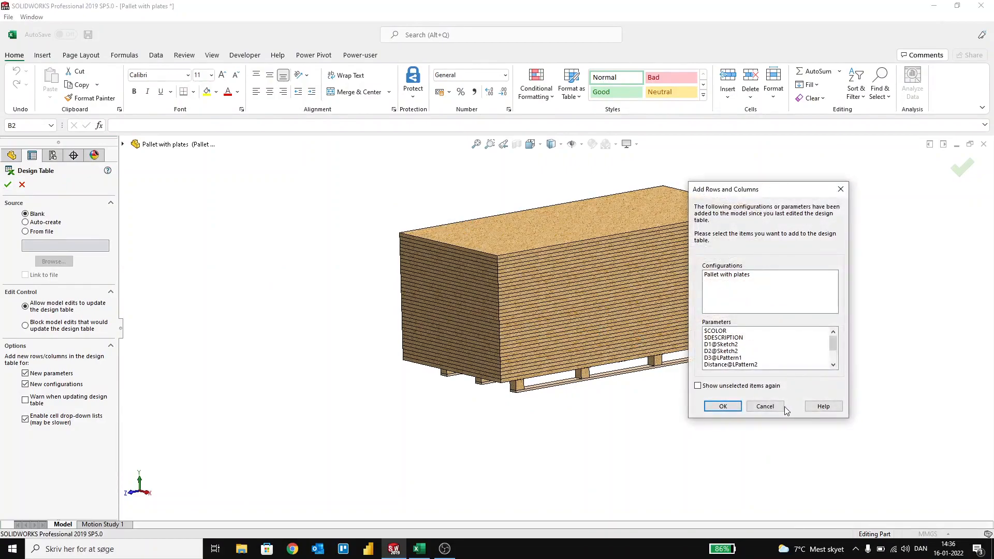
click(720, 408)
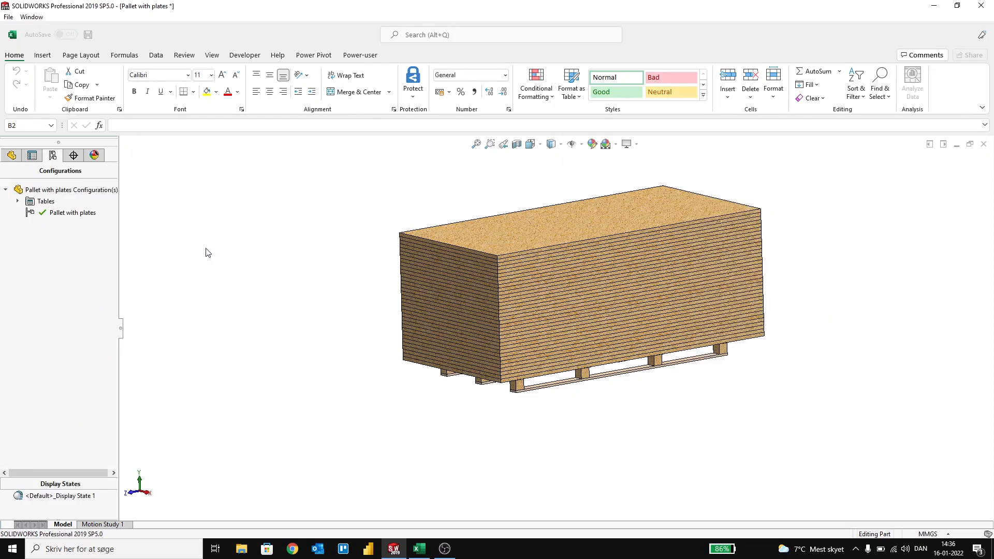
Step: Reopen the design table for editing and add the Plate feature's Width, Length and Thickness dimensions as its first three parameter columns
click(17, 201)
right_click(41, 212)
click(72, 225)
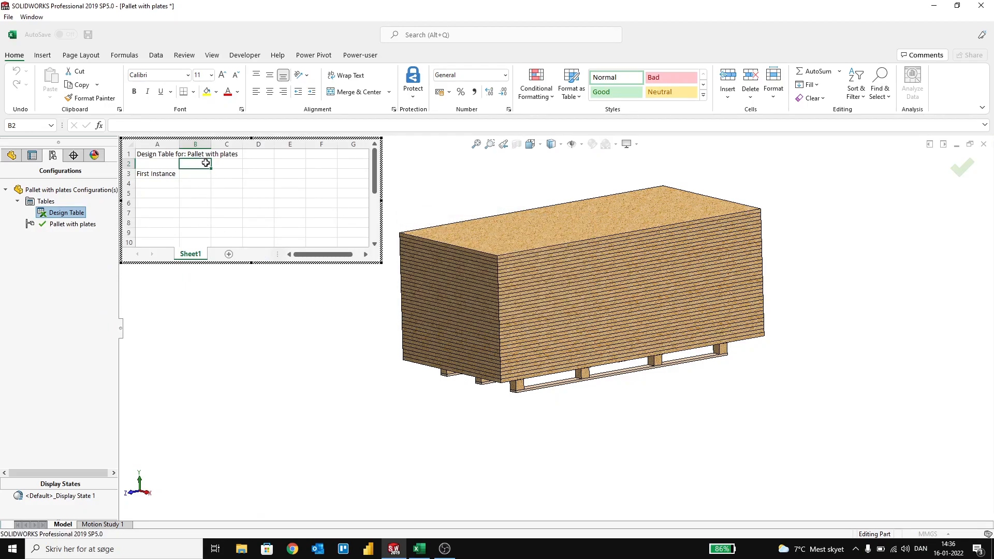
click(11, 155)
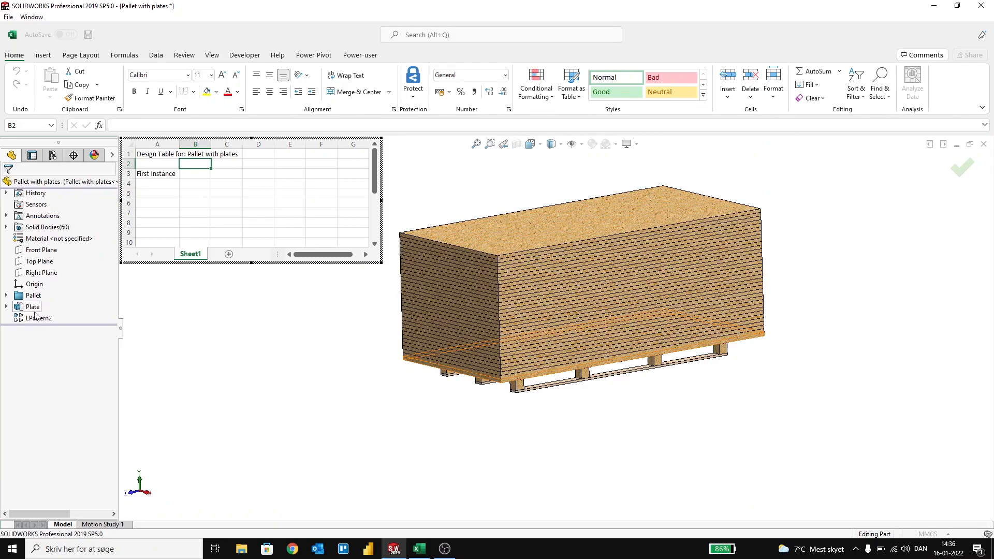
click(31, 307)
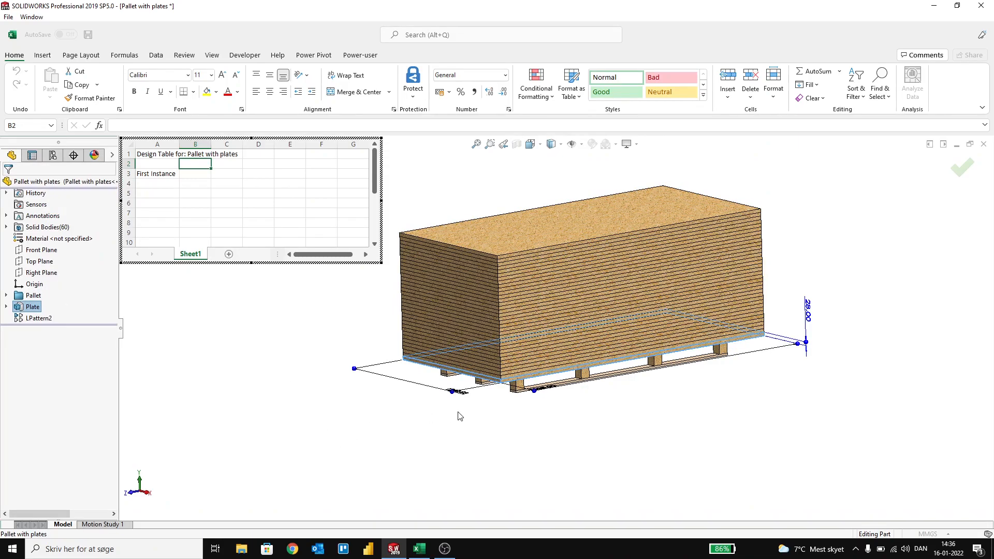
middle_drag(464, 409, 463, 449)
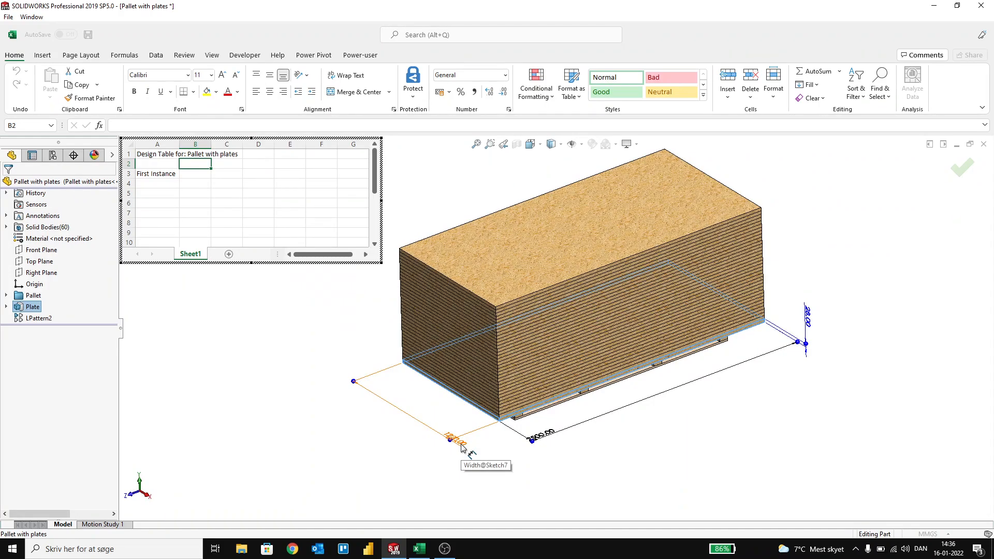
double_click(463, 448)
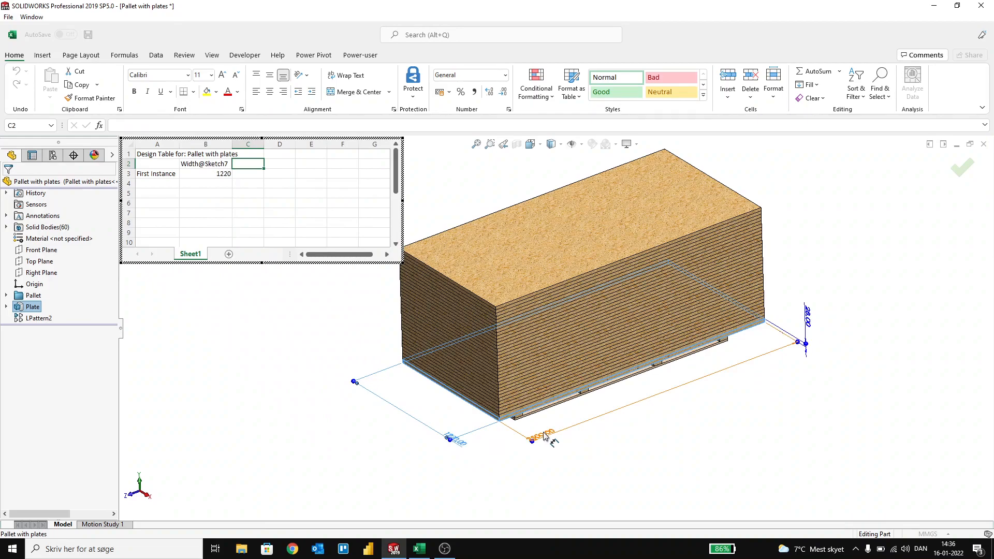
double_click(544, 437)
double_click(807, 317)
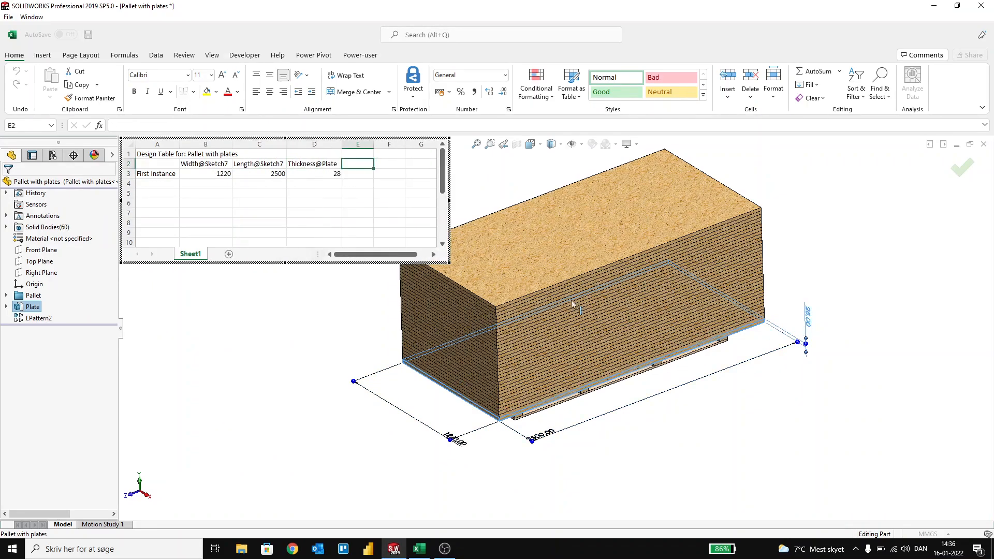
Step: Add LPattern2's Distance and Number dimensions to the design table and close it to generate the First Instance configuration
click(38, 318)
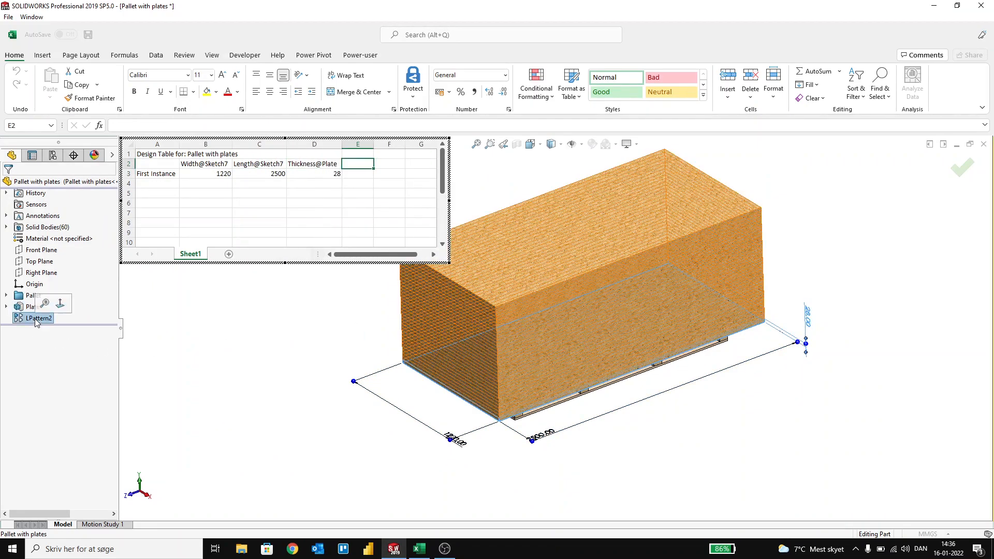
scroll(607, 445, up, 4)
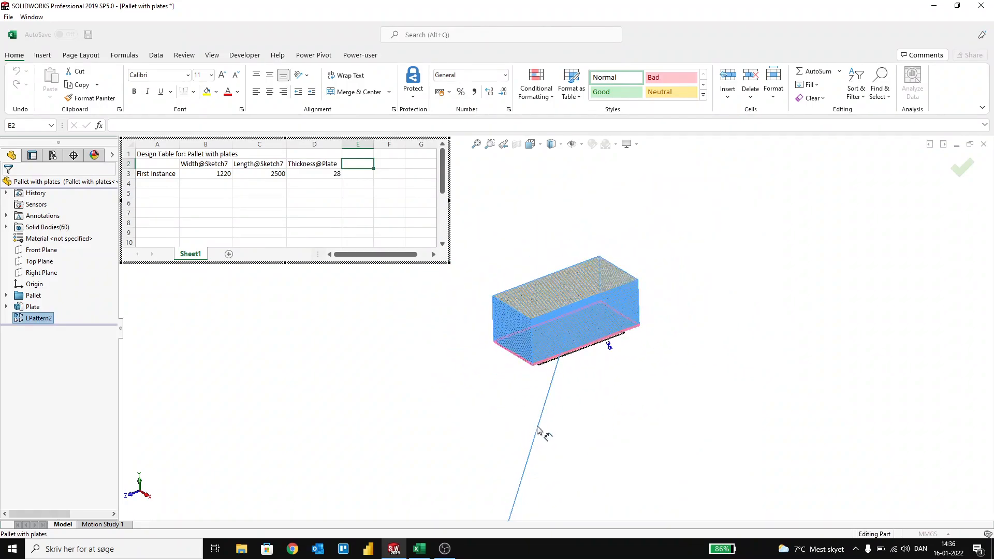
scroll(548, 433, up, 3)
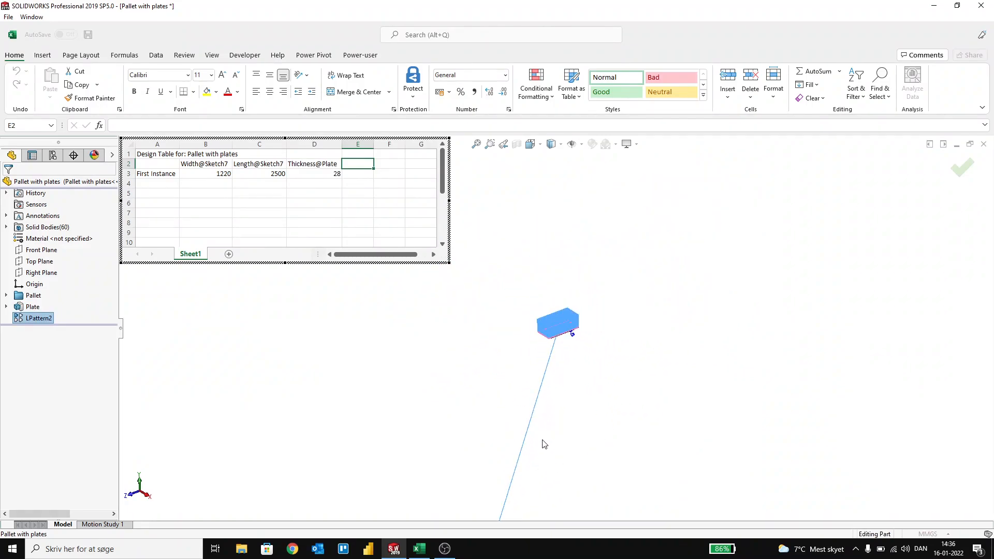
double_click(525, 448)
scroll(547, 350, down, 3)
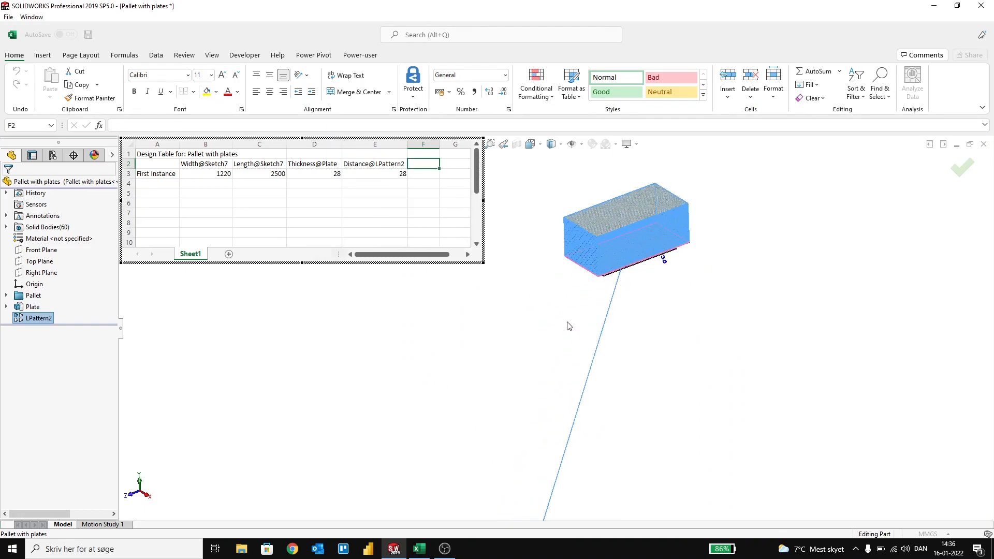
scroll(651, 268, down, 3)
double_click(647, 290)
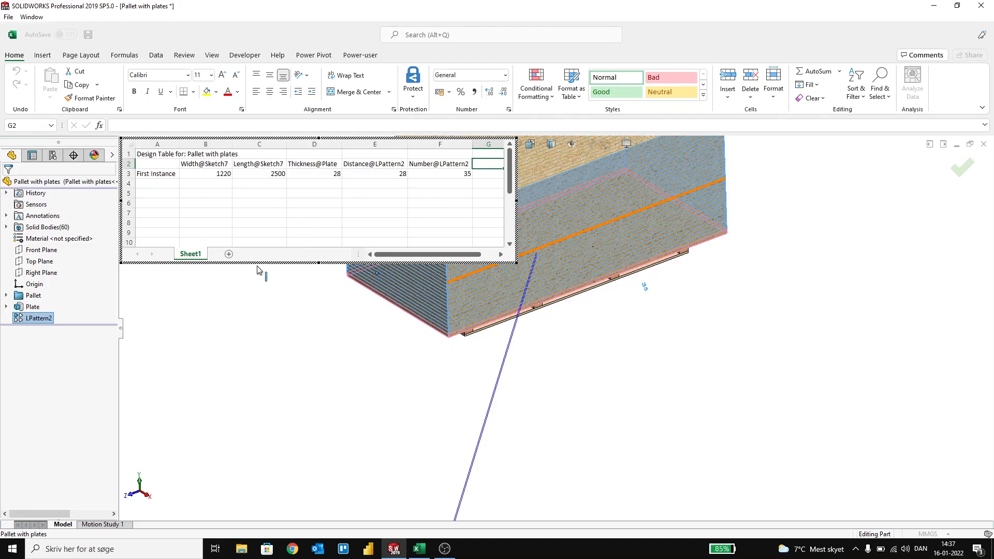
click(273, 301)
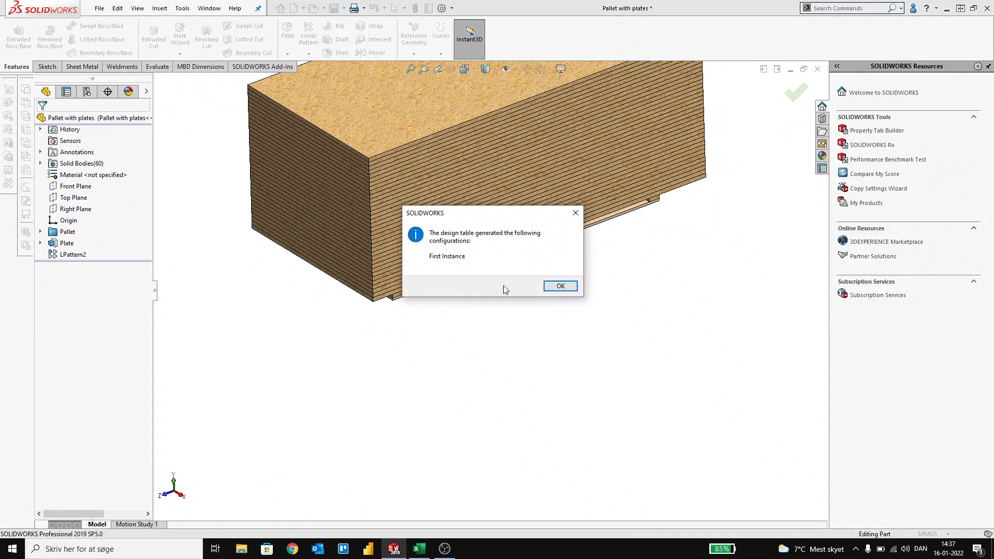
click(561, 287)
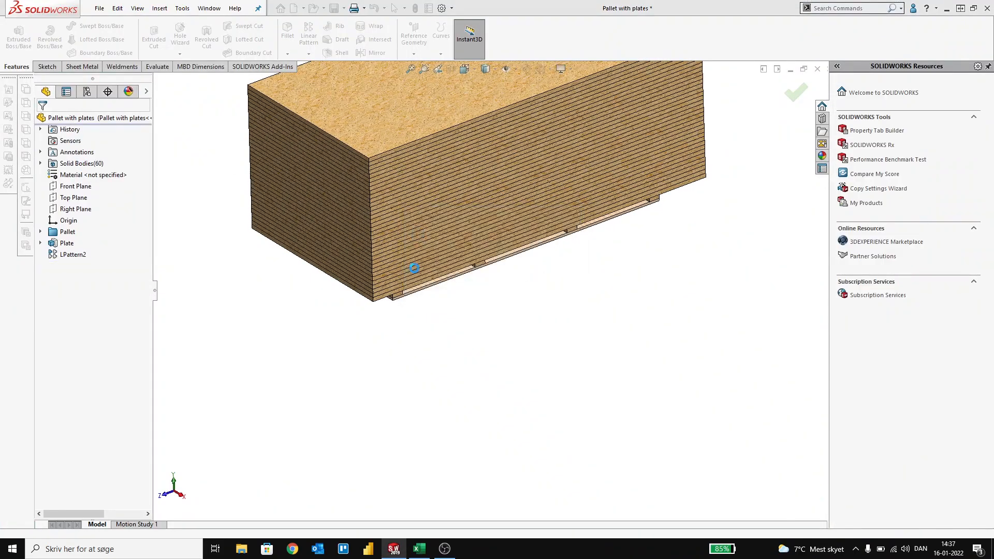
Step: Open the design table in a separate Excel window without adding the suggested part number parameter
click(87, 91)
right_click(77, 149)
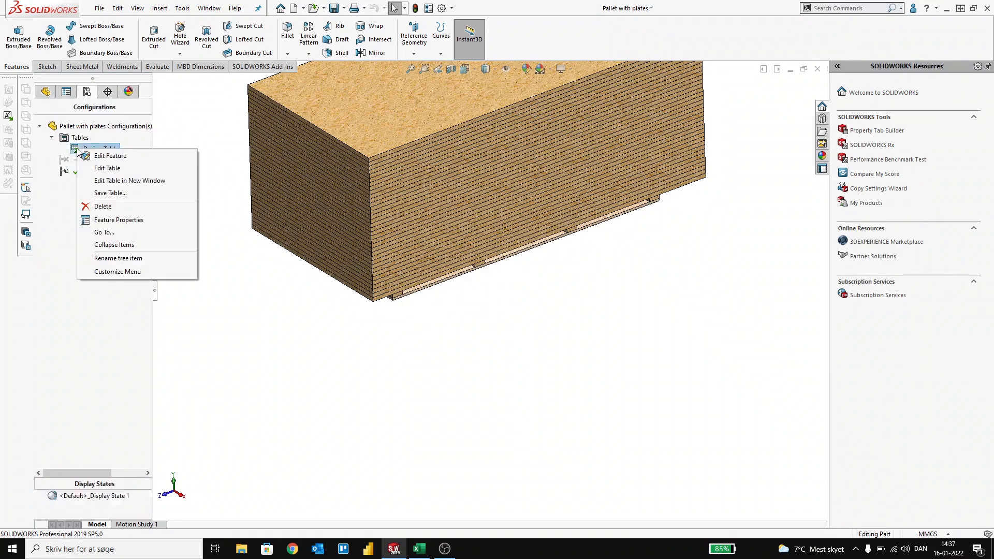
click(105, 181)
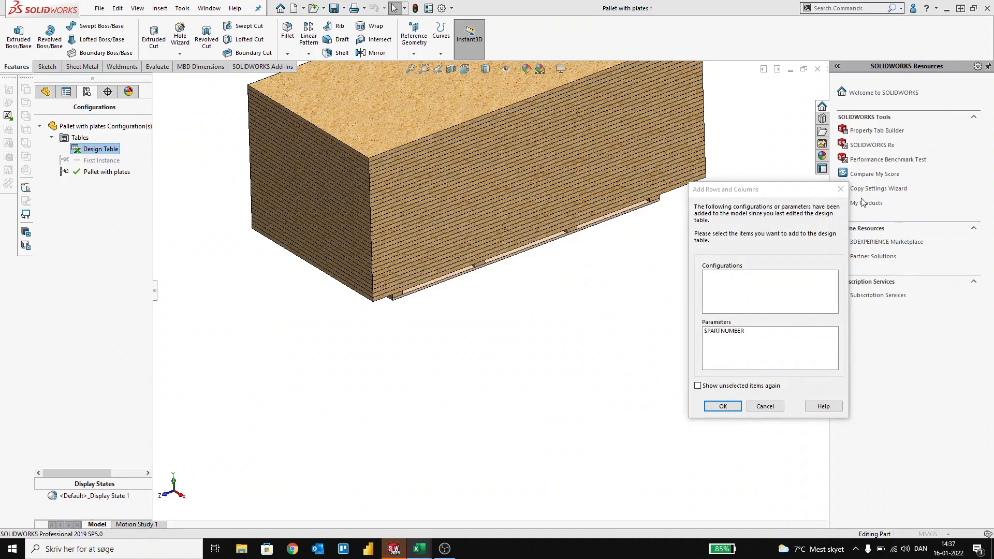
click(723, 406)
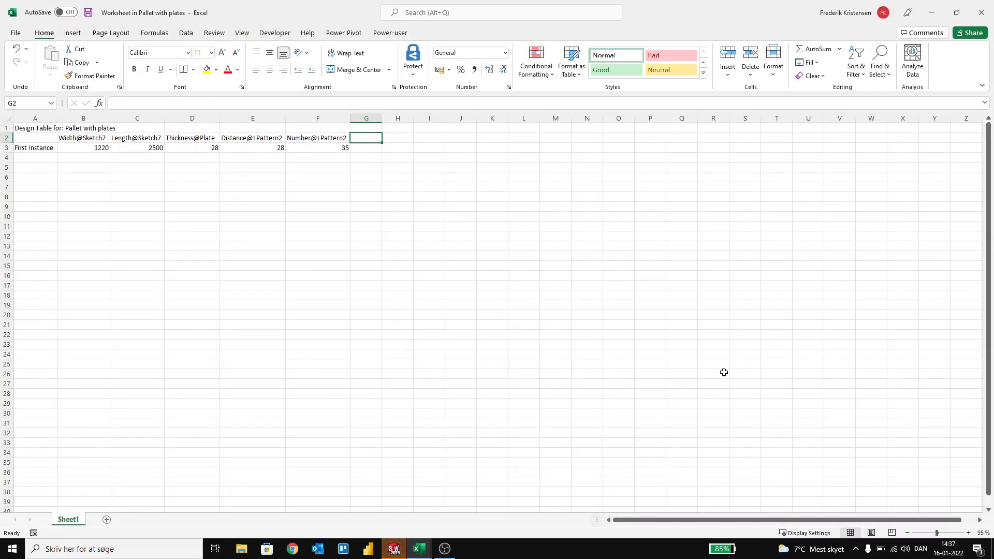
Step: Copy the plate size names 28x2500x1220 through 50x2500x1220 from the other window, paste them as configuration names from A3 down, and widen column A
key(alt+Tab)
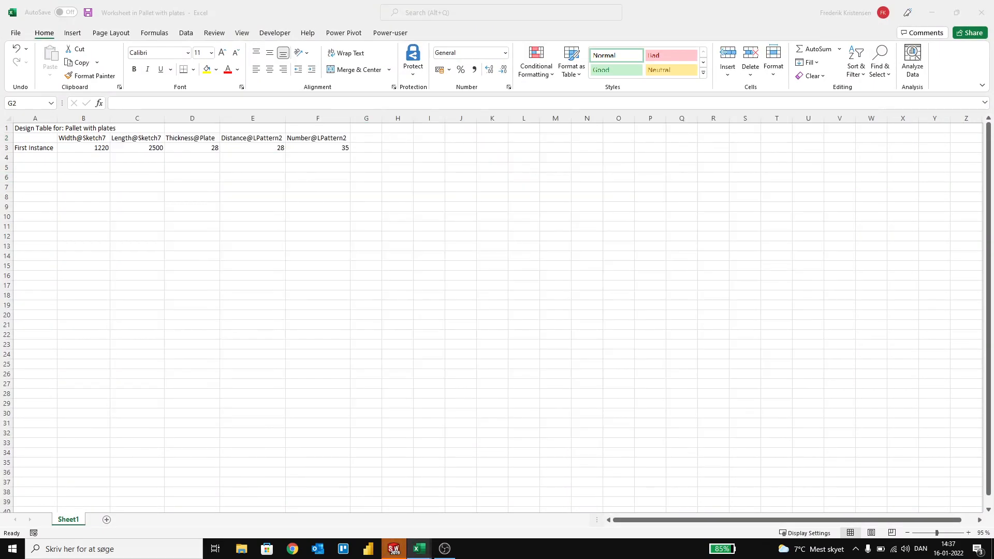
key(ctrl+c)
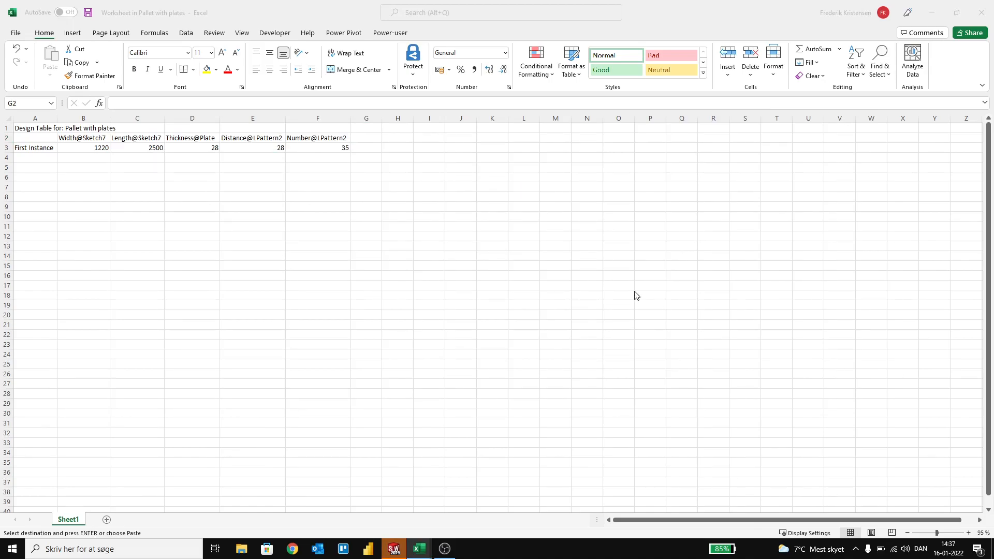
click(40, 149)
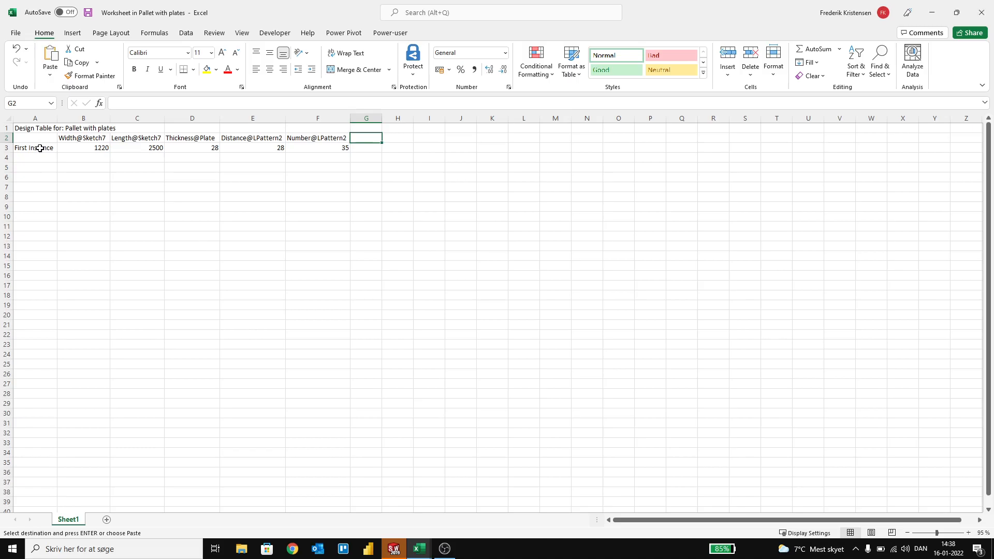
key(ctrl+v)
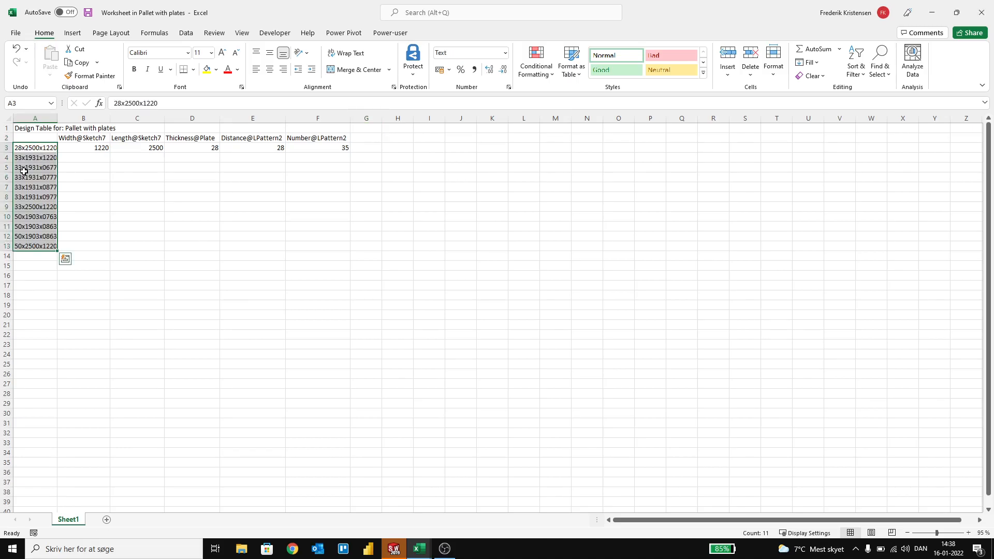
click(112, 207)
drag(35, 149, 34, 243)
key(ctrl+v)
click(123, 200)
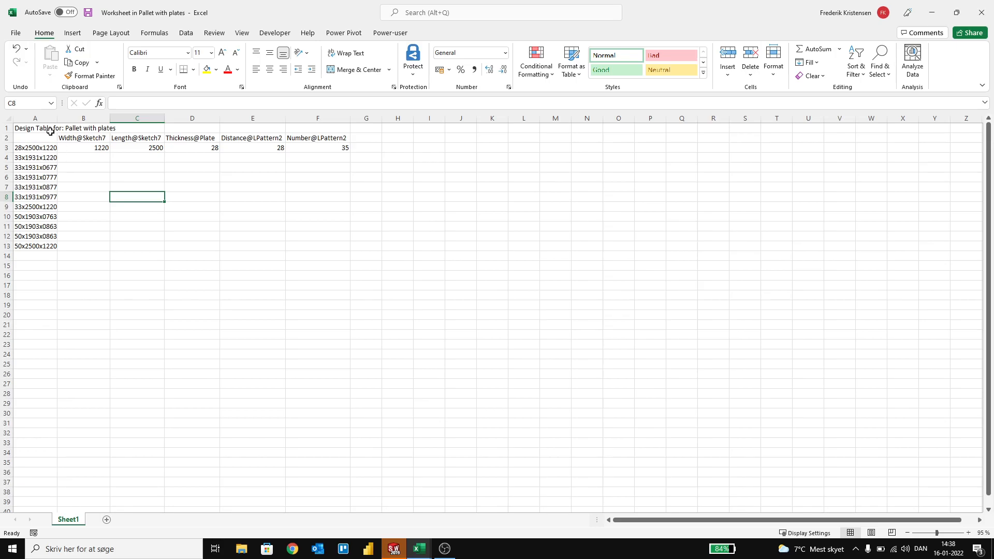
drag(57, 118, 124, 118)
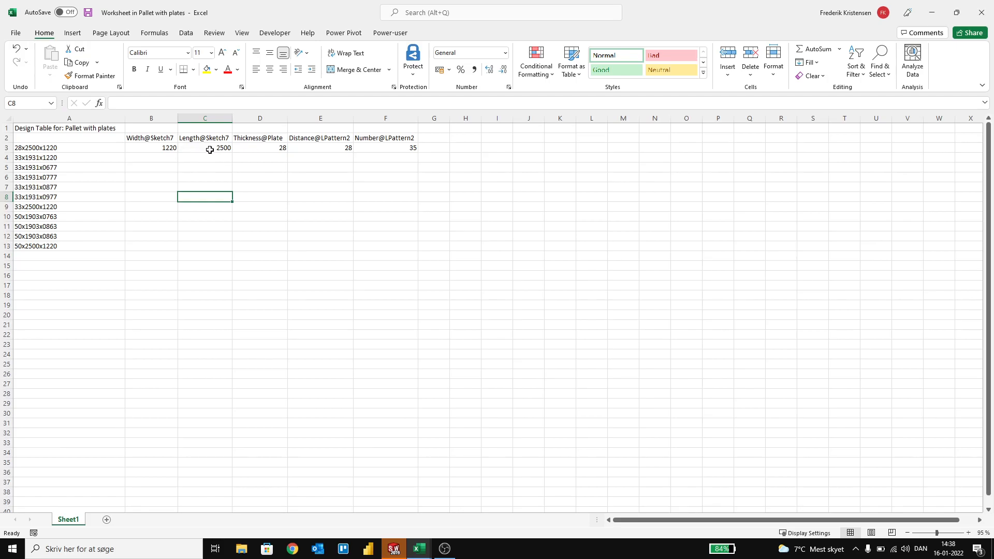
Step: Enter =RIGHT(A3;4) in B3 to take the first configuration's width from the last four characters of its name
click(165, 149)
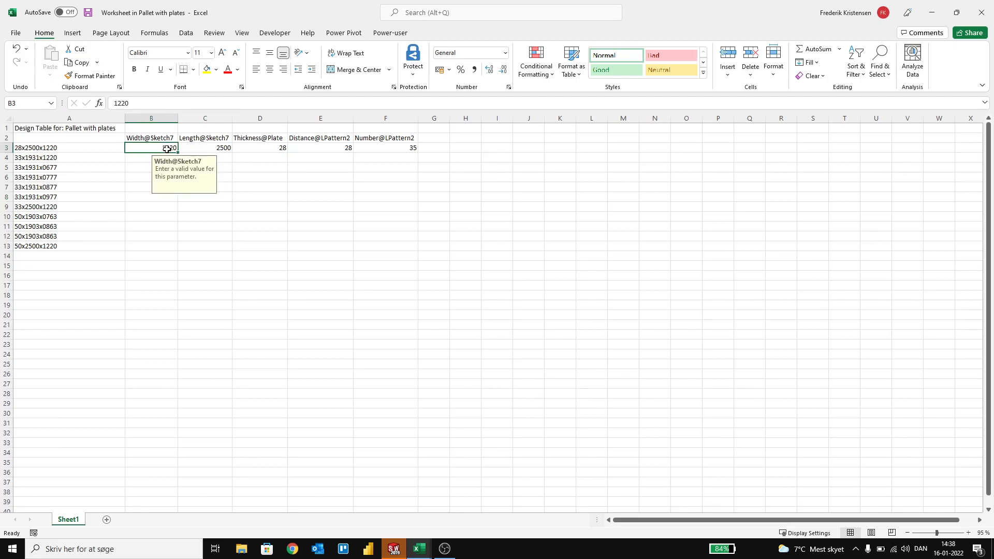
text(=righ)
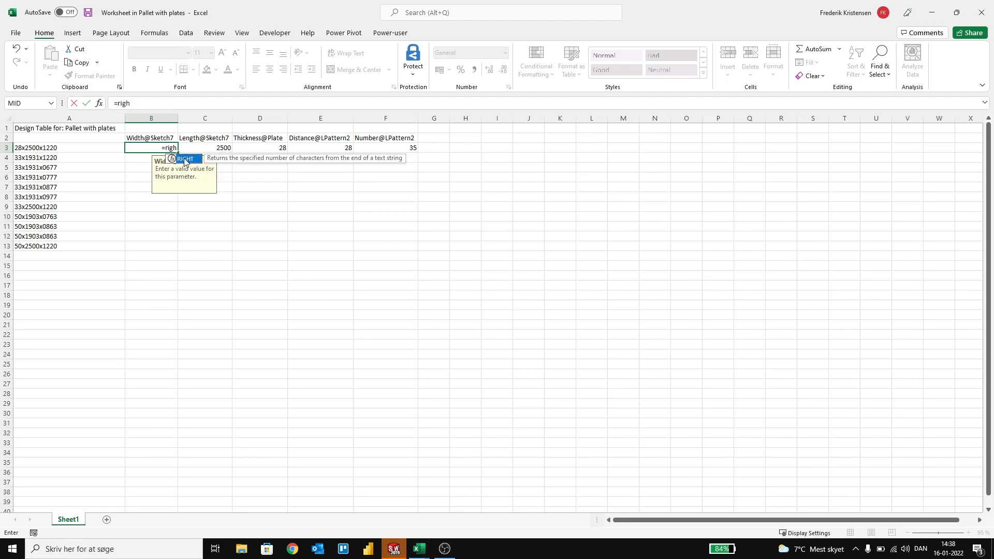
double_click(185, 162)
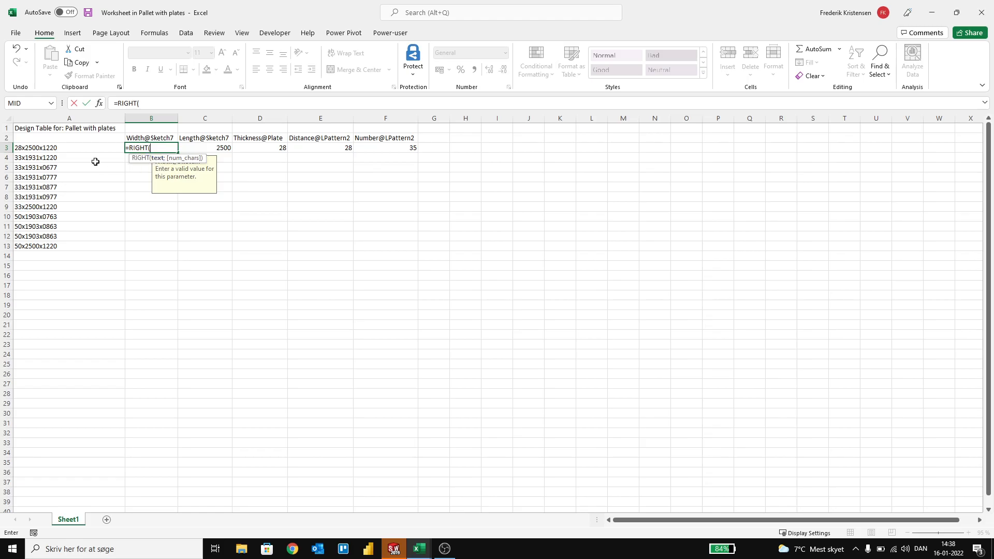
click(56, 148)
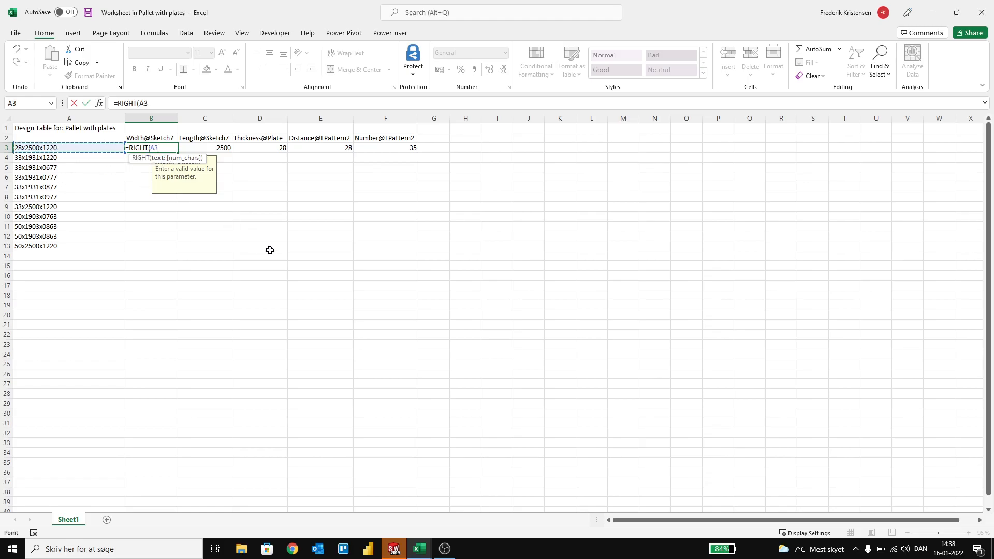
text(;)
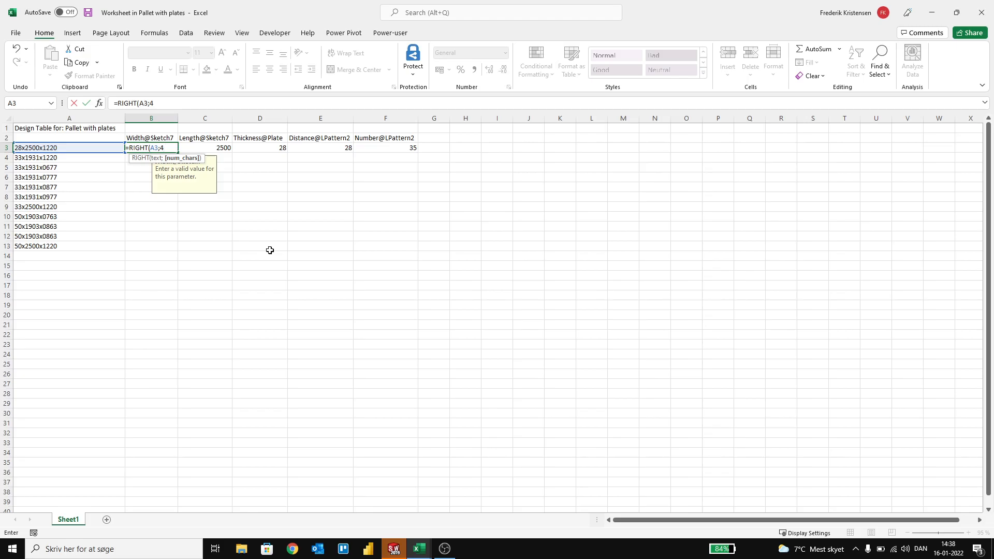
text(4))
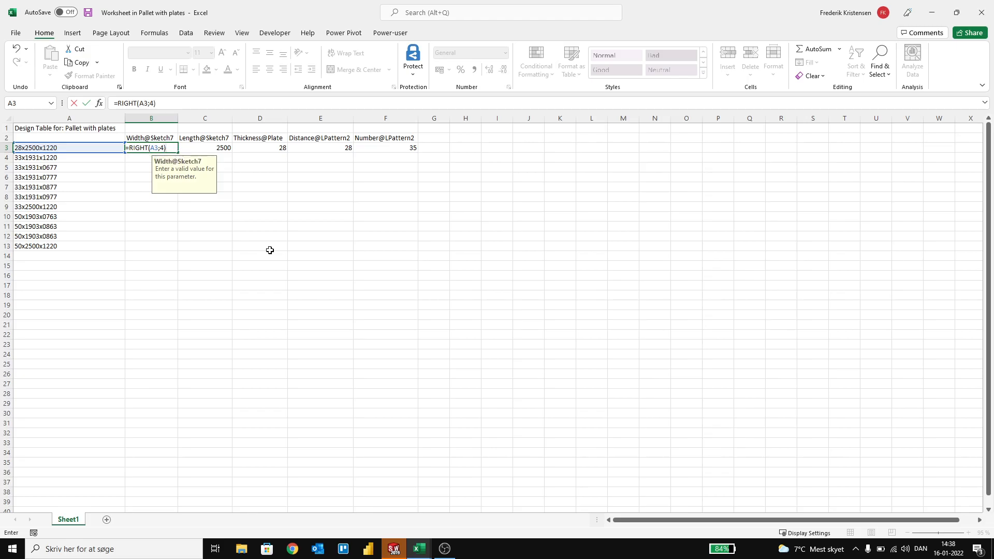
key(Return)
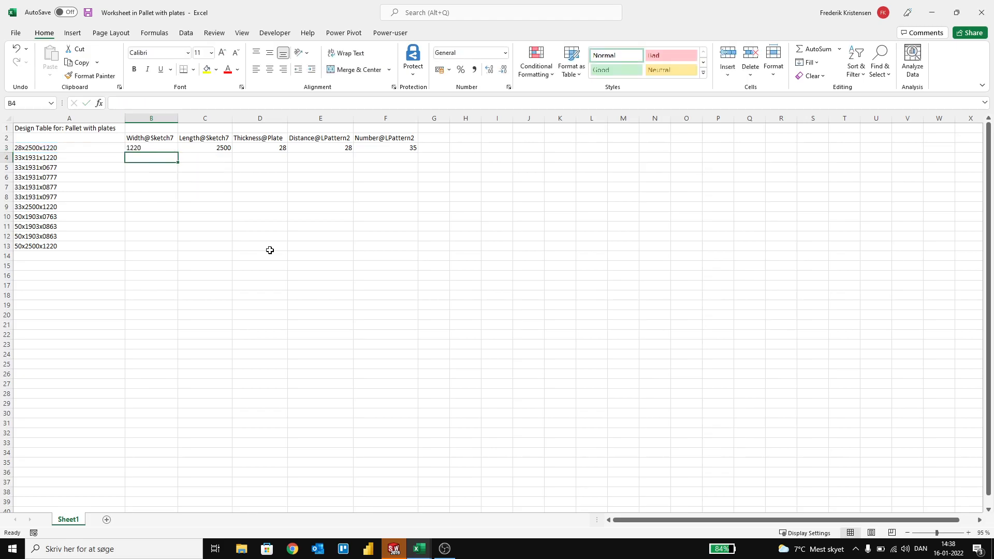
Step: Change the B3 width formula to =VALUE(RIGHT(A3;4)) and fill it down to B13
click(135, 147)
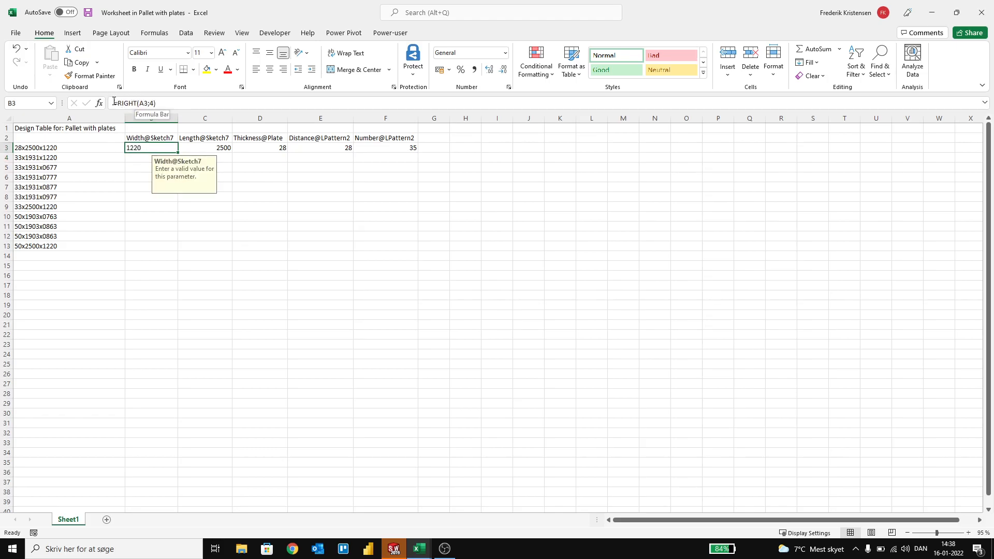
click(130, 103)
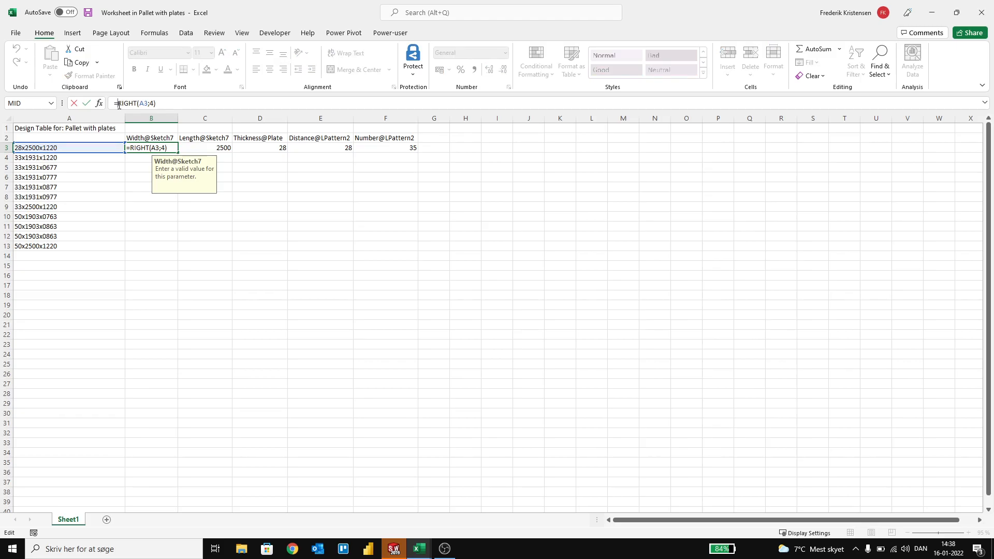
text(Vaule)
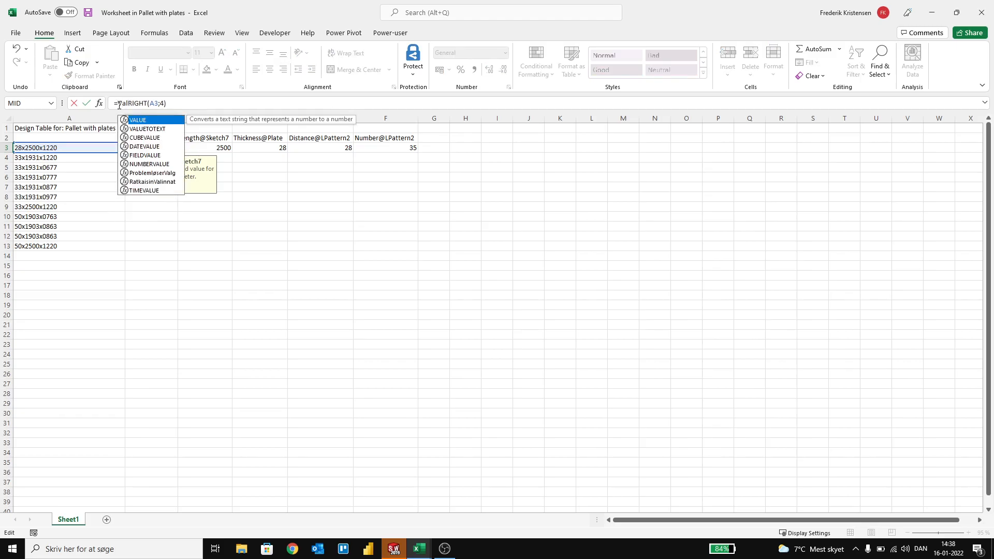
key(BackSpace)
key(BackSpace)
key(BackSpace)
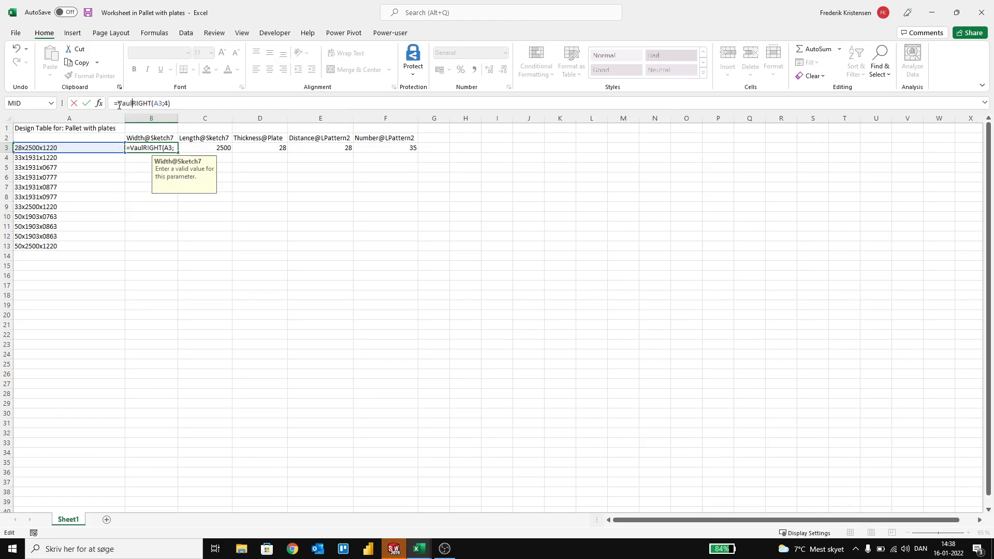
text(lue()
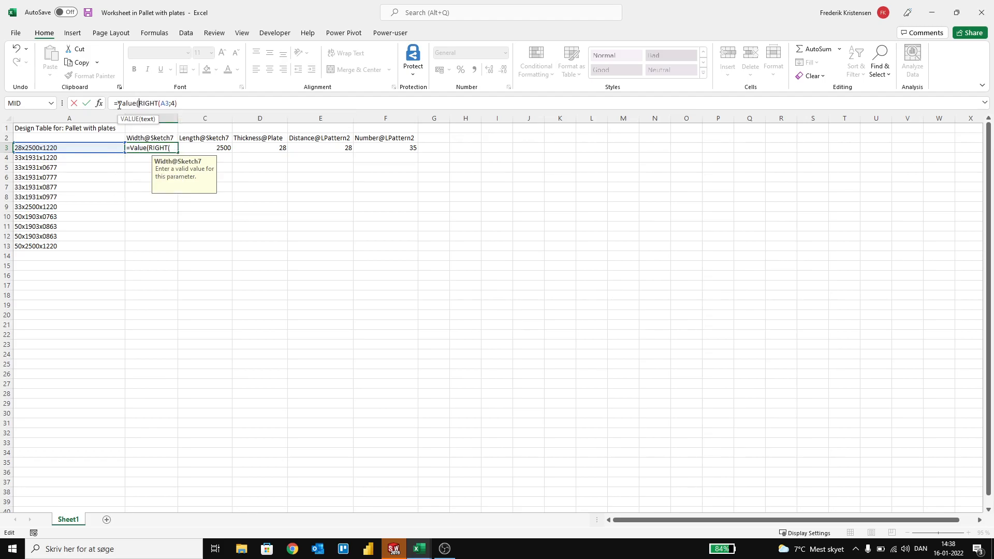
key(End)
key(Return)
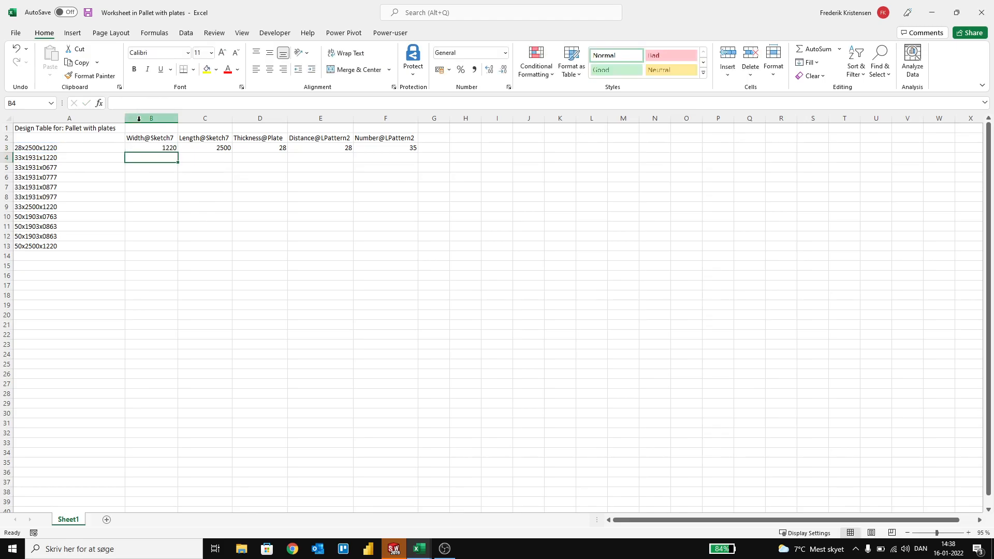
click(164, 148)
double_click(178, 153)
click(222, 255)
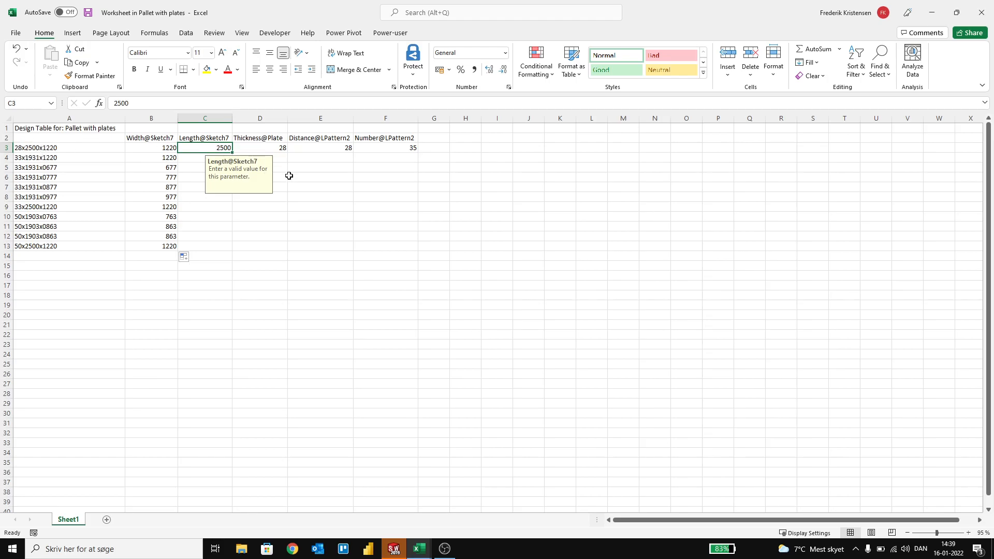
Step: Enter =VALUE(MID(A3;4;4)) in C3 as the Length@Sketch7 formula and fill it down to C13
text(=value()
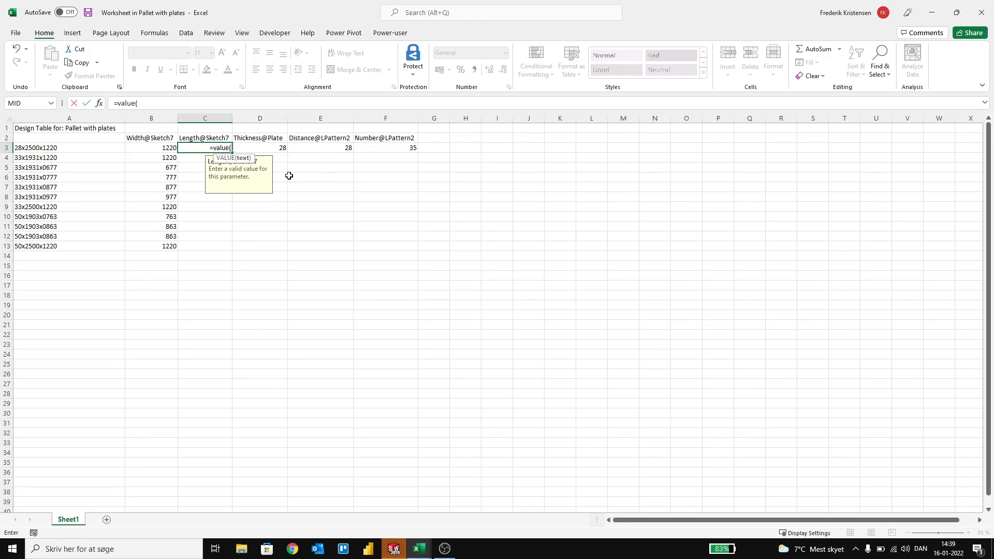
text(m)
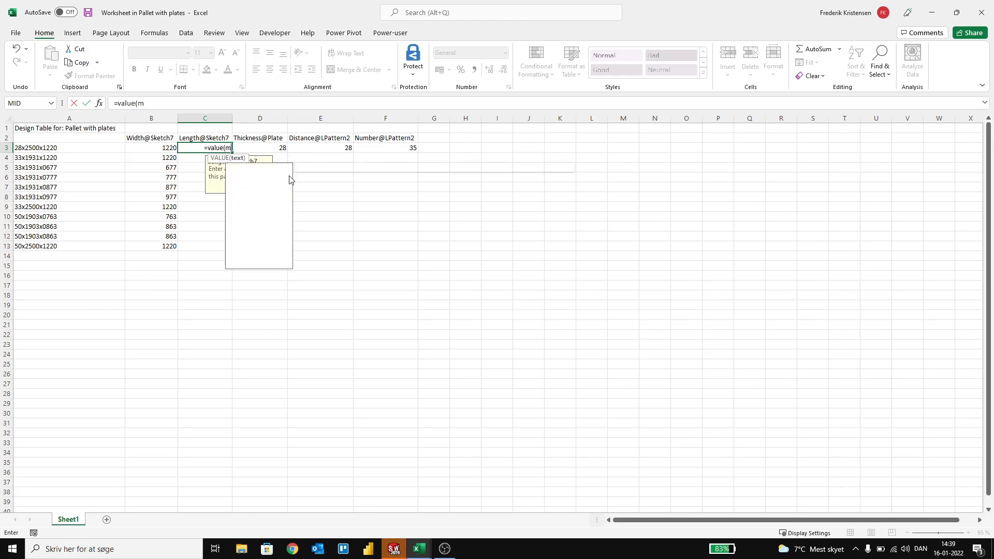
text(id()
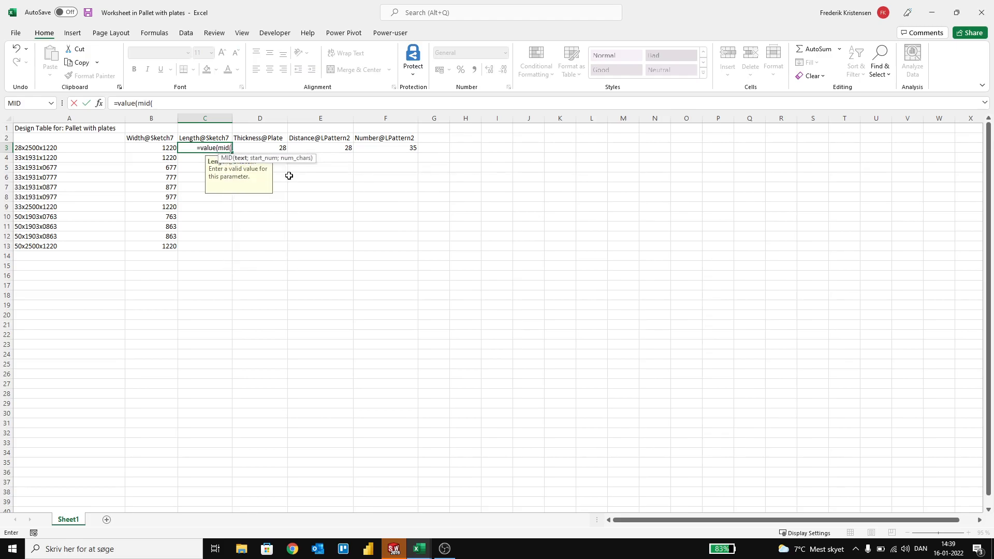
click(29, 149)
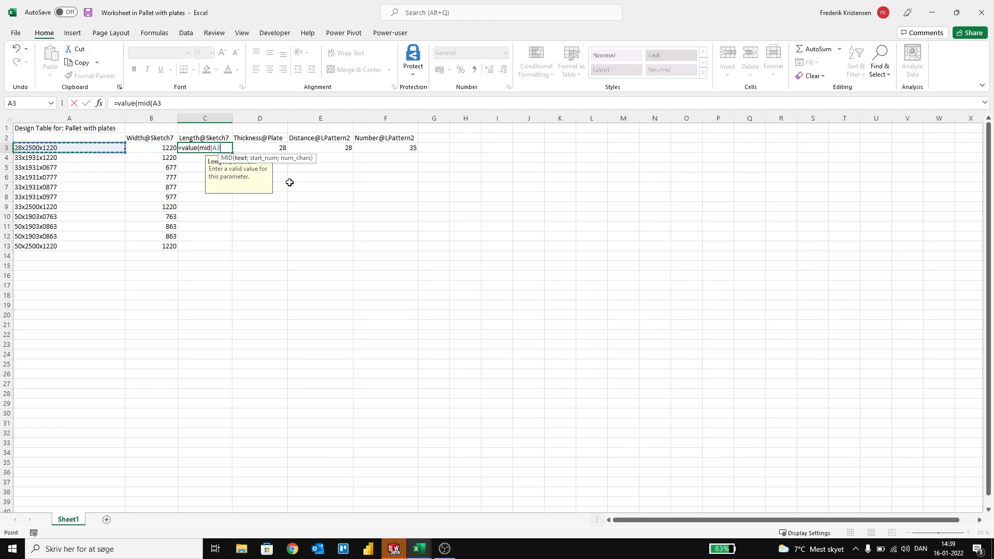
text(;4)
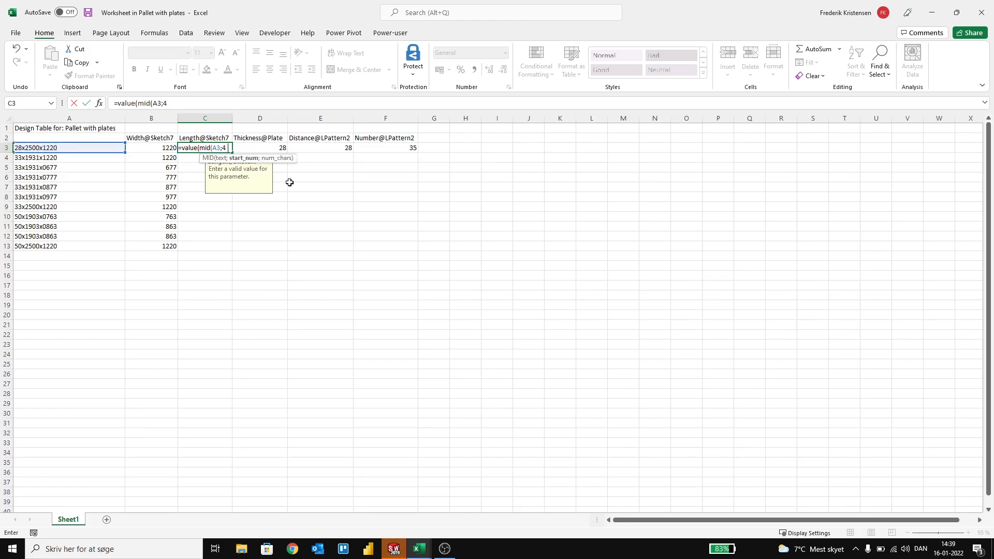
text(;)
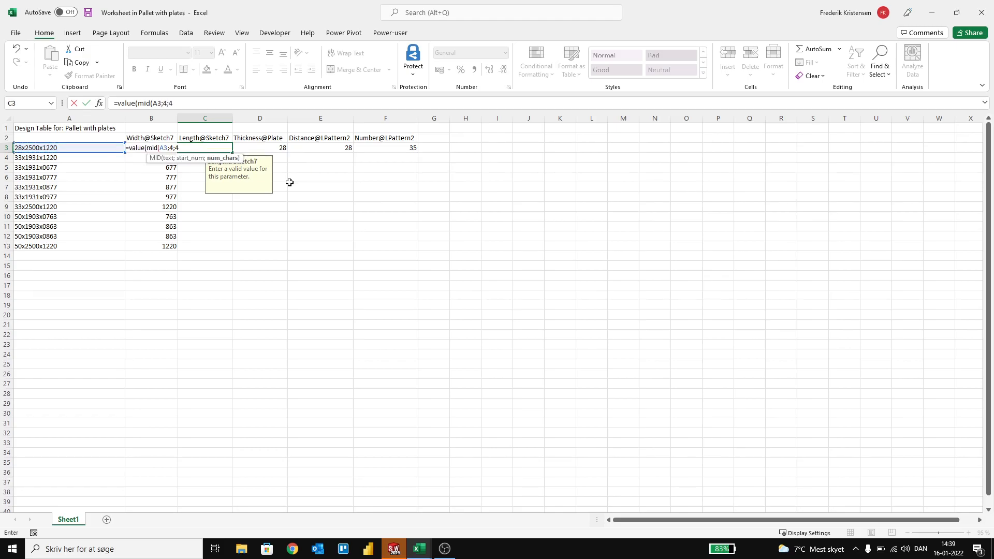
text(4)))
key(Return)
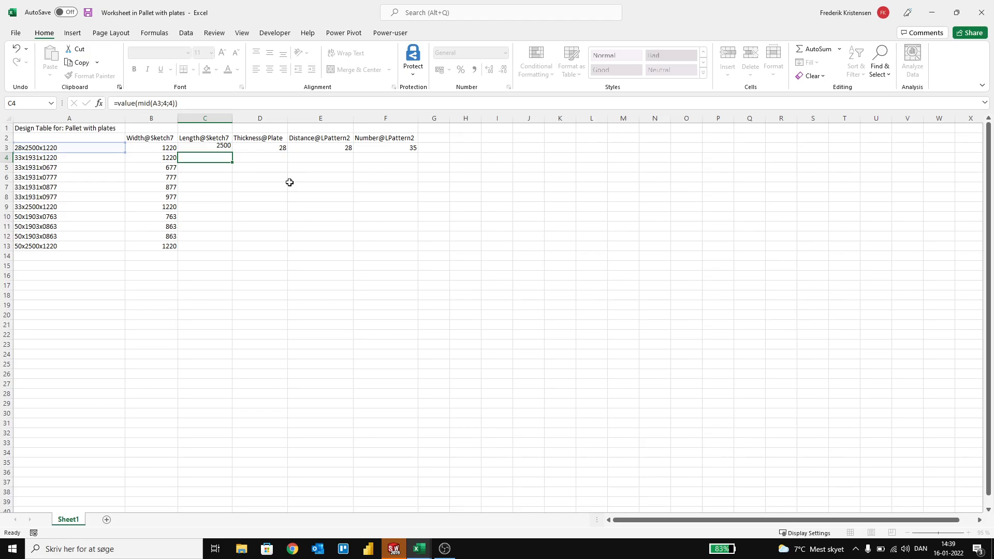
click(205, 147)
double_click(232, 152)
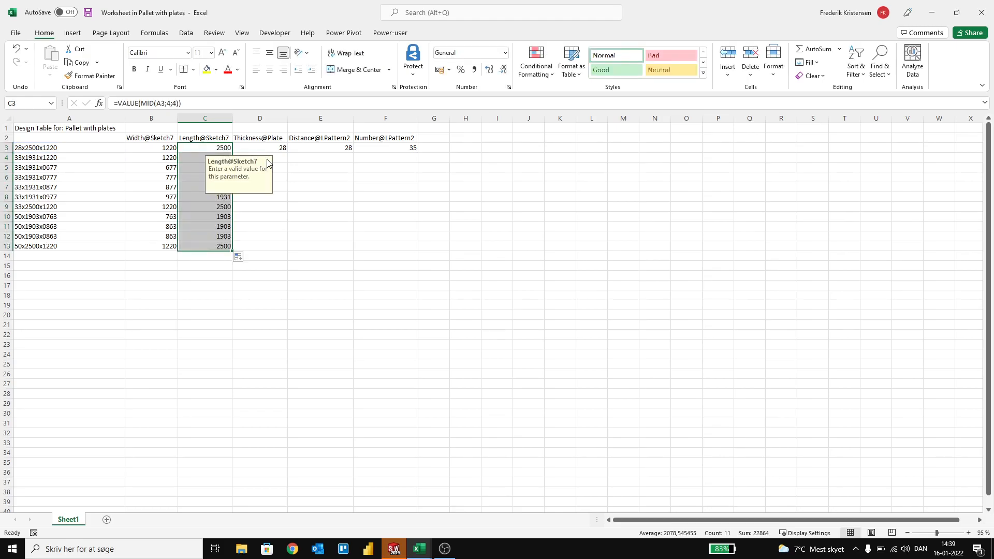
Step: Enter =VALUE(LEFT(A3;2)) in D3 as the Thickness@Plate formula and fill it down to D13
click(265, 147)
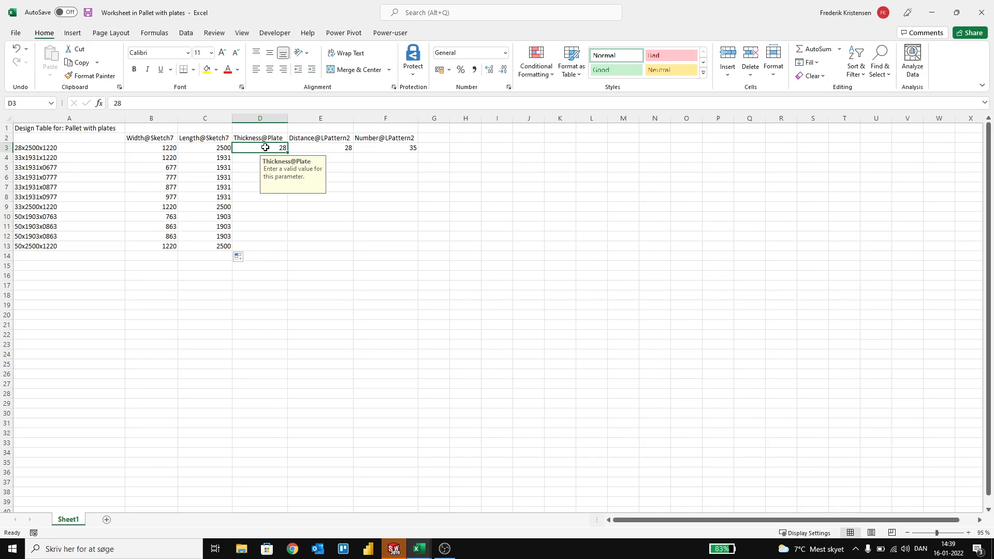
text(=value)
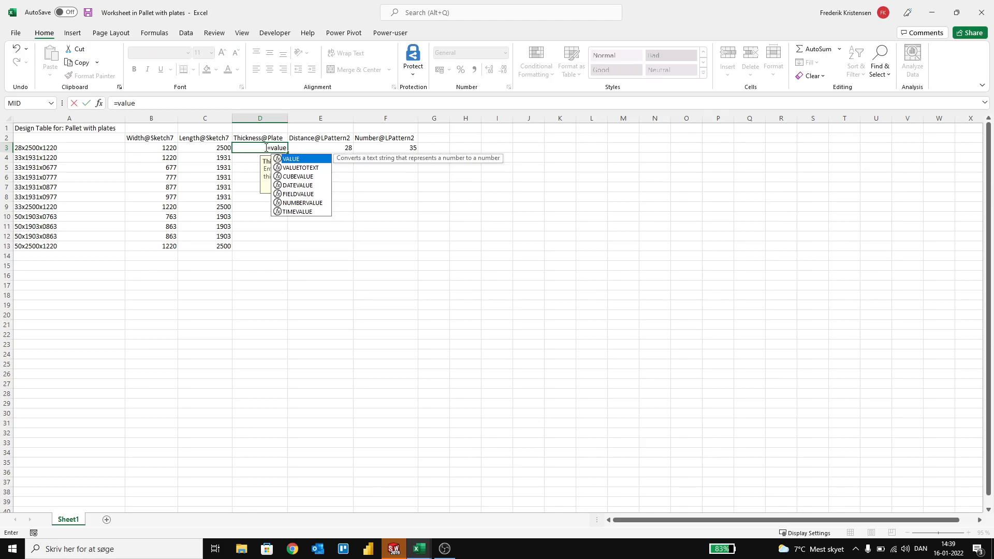
text((left()
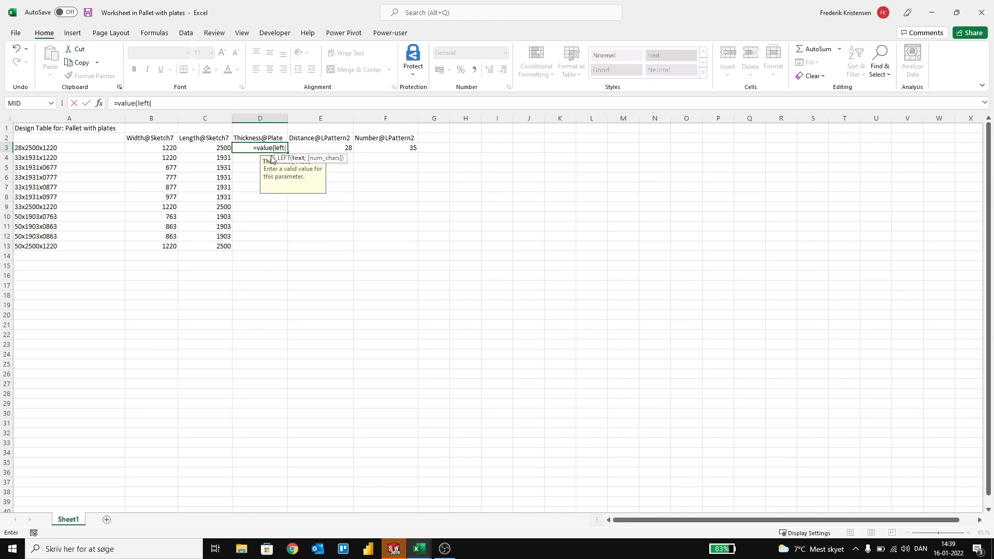
click(88, 148)
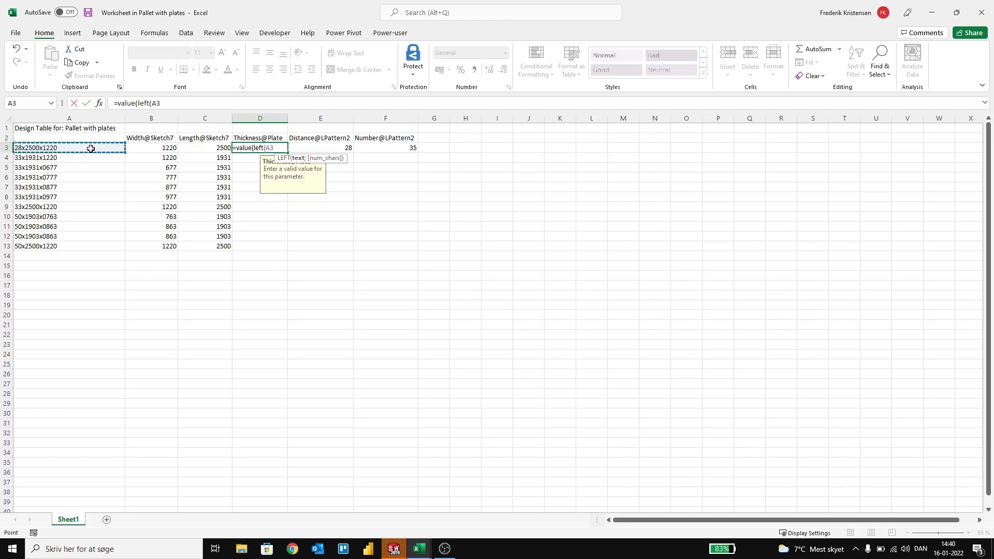
text(;)
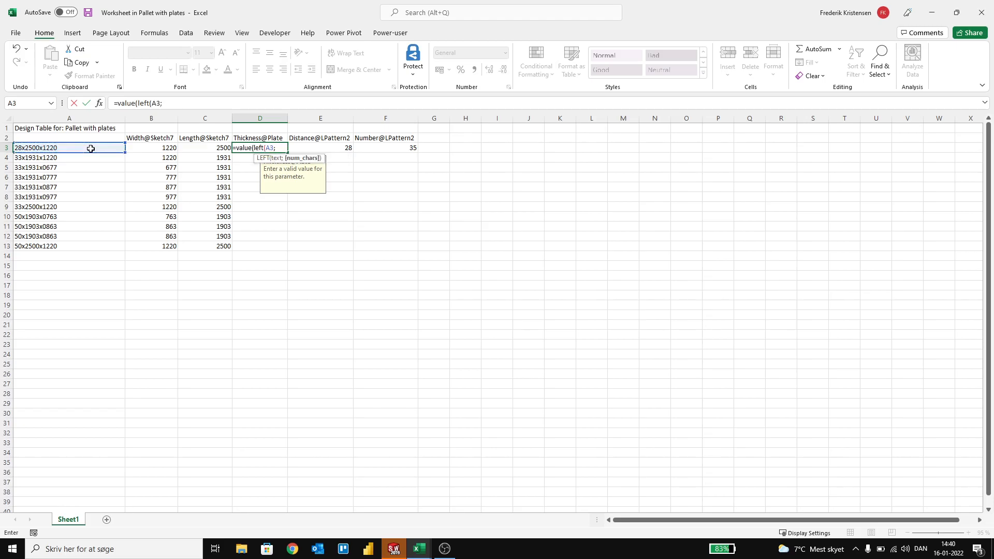
text(2)))
key(Return)
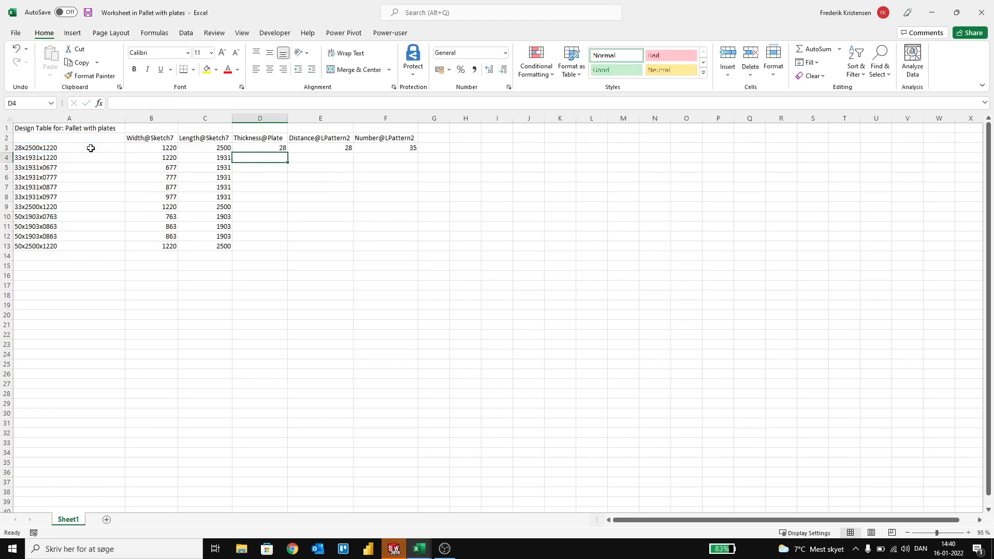
click(262, 150)
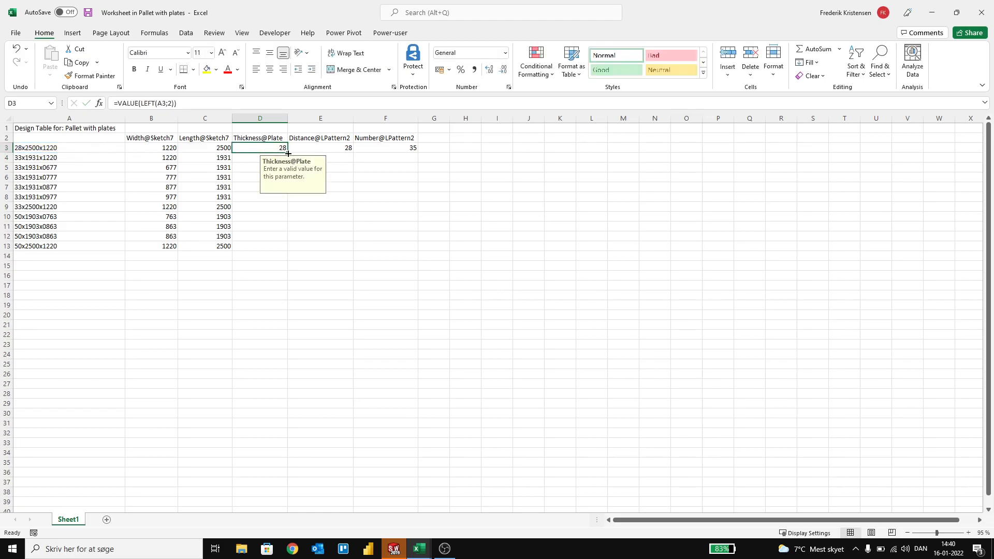
drag(282, 151, 284, 248)
click(360, 185)
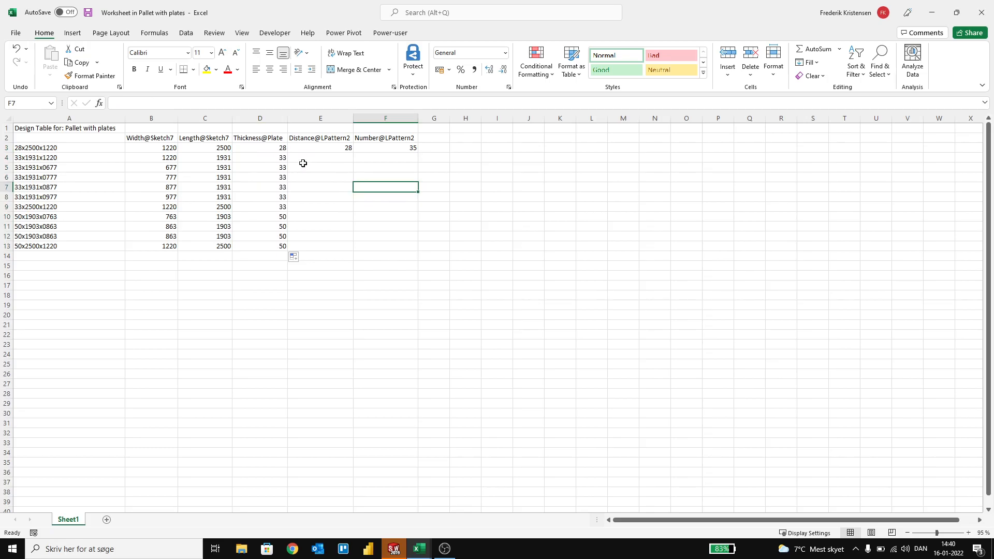
Step: Set Distance@LPattern2 in E3 equal to the plate thickness with =D3 and fill it down to E13
click(310, 149)
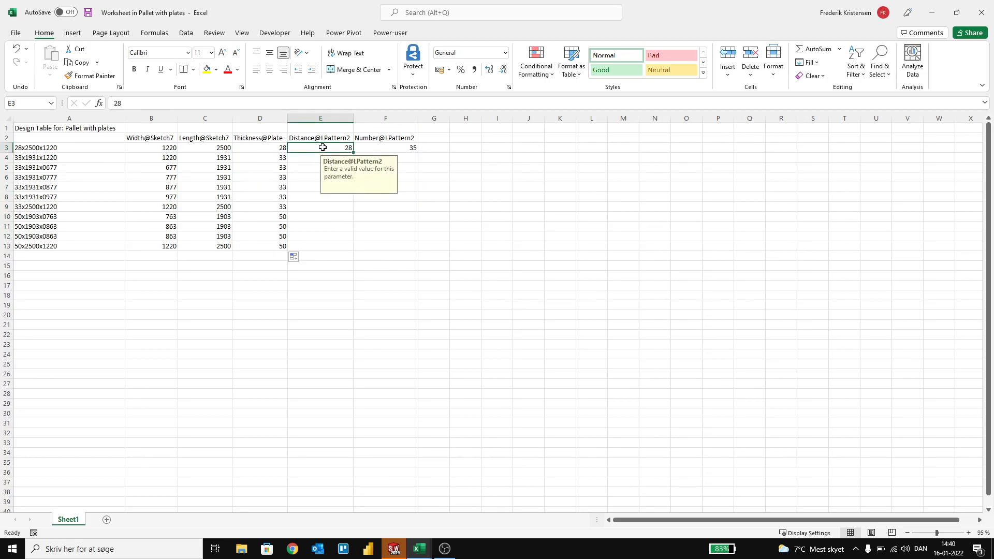
text(=)
click(274, 150)
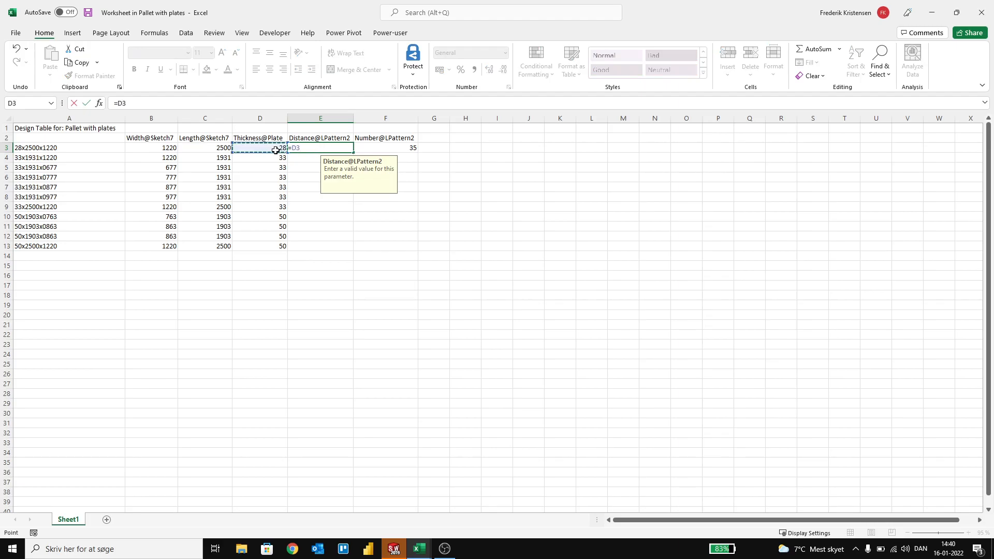
key(Return)
click(342, 151)
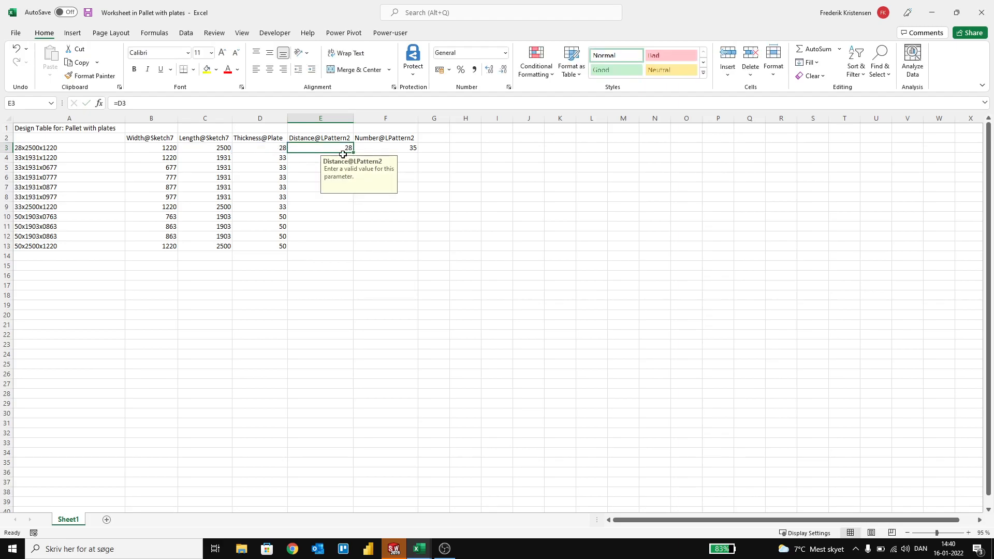
double_click(353, 153)
click(396, 269)
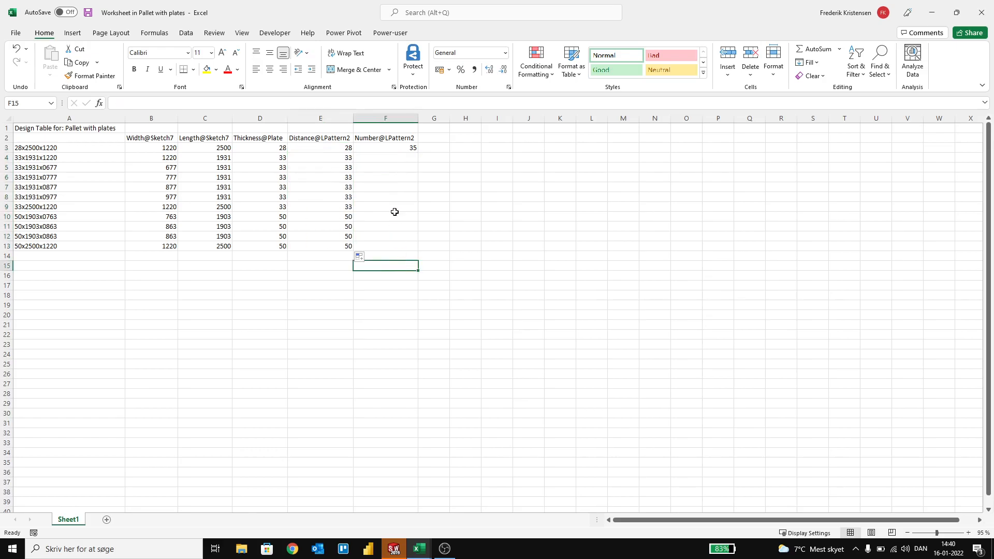
Step: Enter 33 as the Number@LPattern2 value in F4 and copy it down to F9 for all 33 mm plate configurations
click(400, 147)
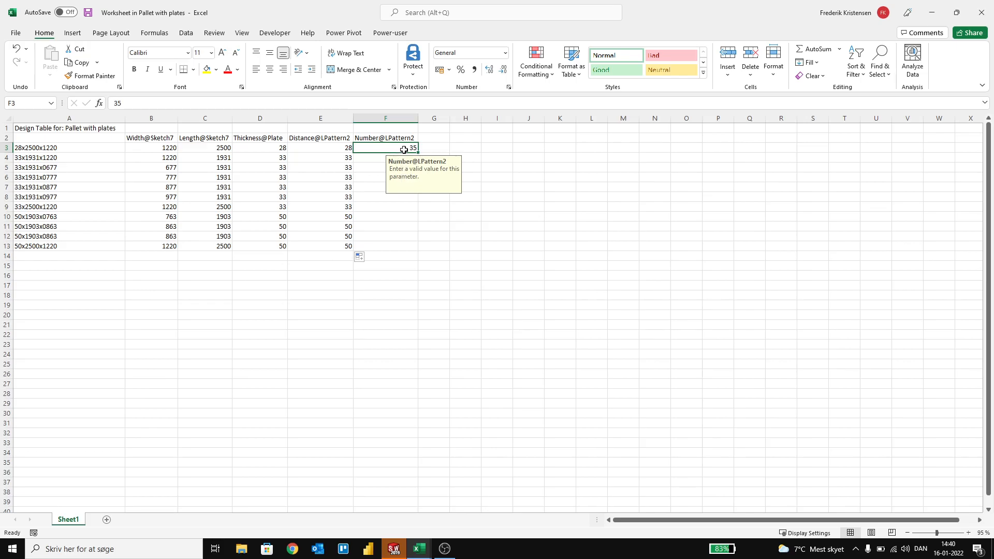
click(382, 160)
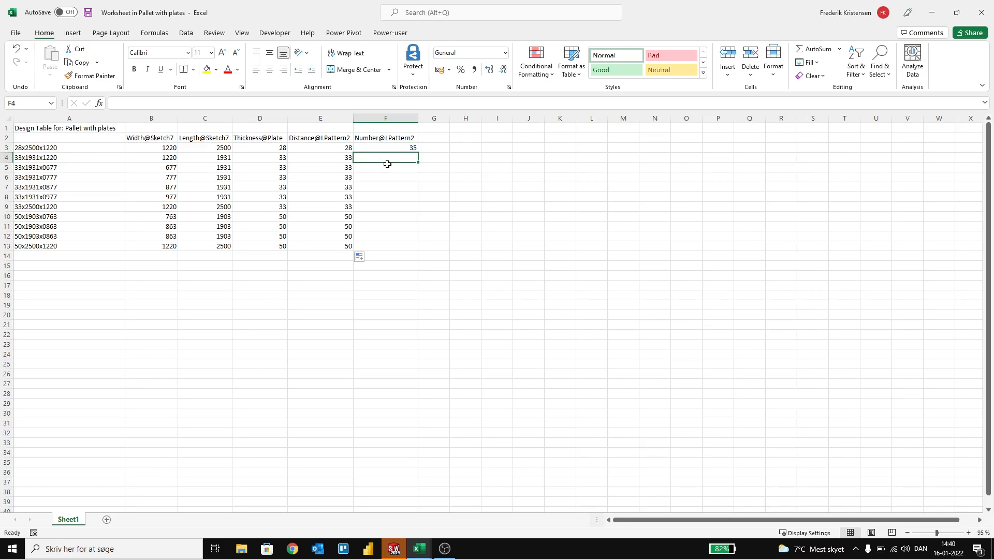
text(33)
click(398, 217)
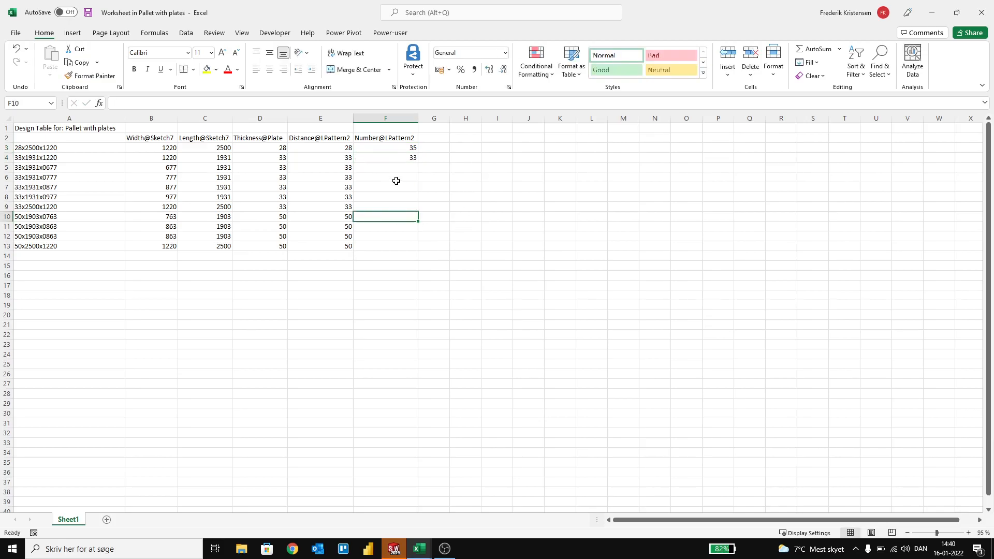
click(407, 158)
key(ctrl+c)
click(404, 171)
key(Return)
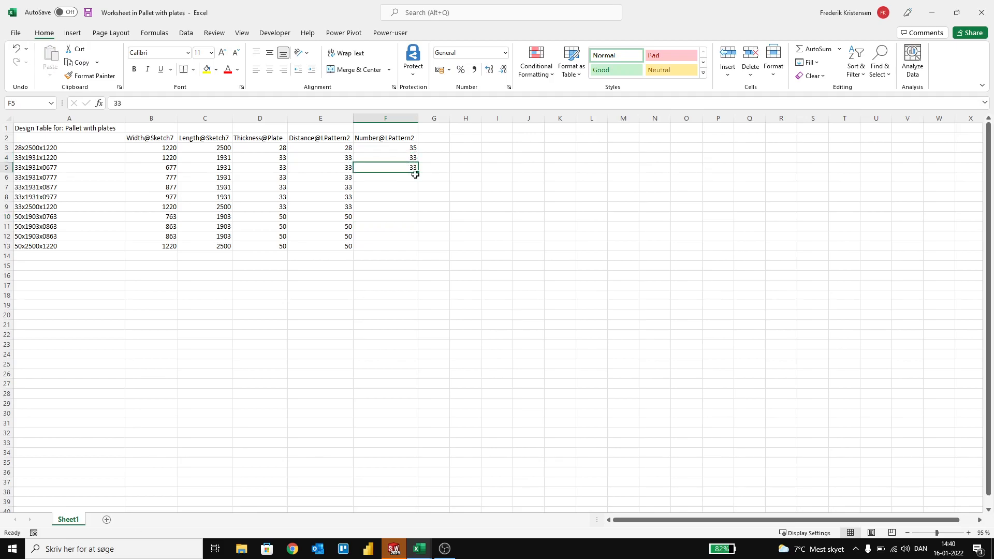
drag(401, 154, 407, 210)
Step: Enter 22 as the Number@LPattern2 value in F10 through F13 for the 50 mm plate configurations
click(392, 217)
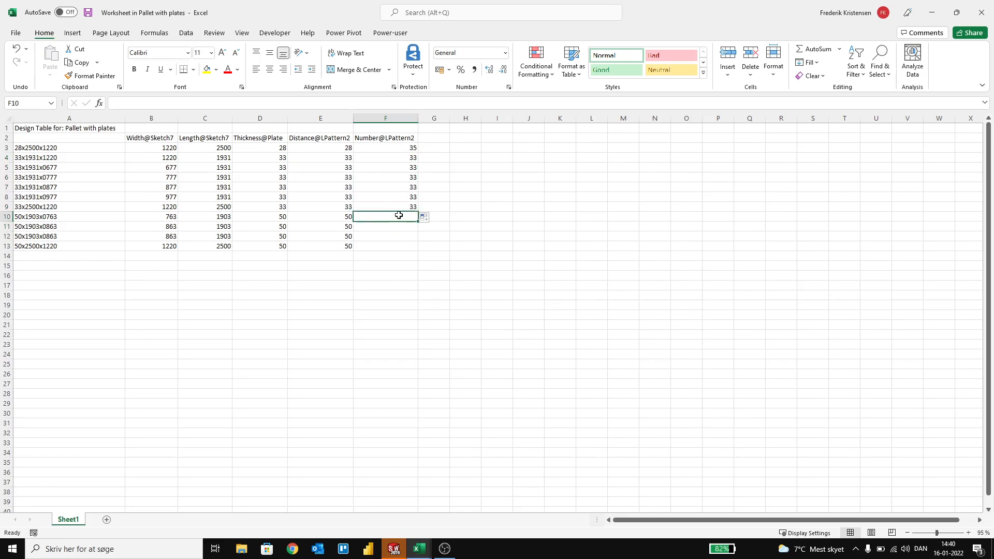
text(22)
click(413, 248)
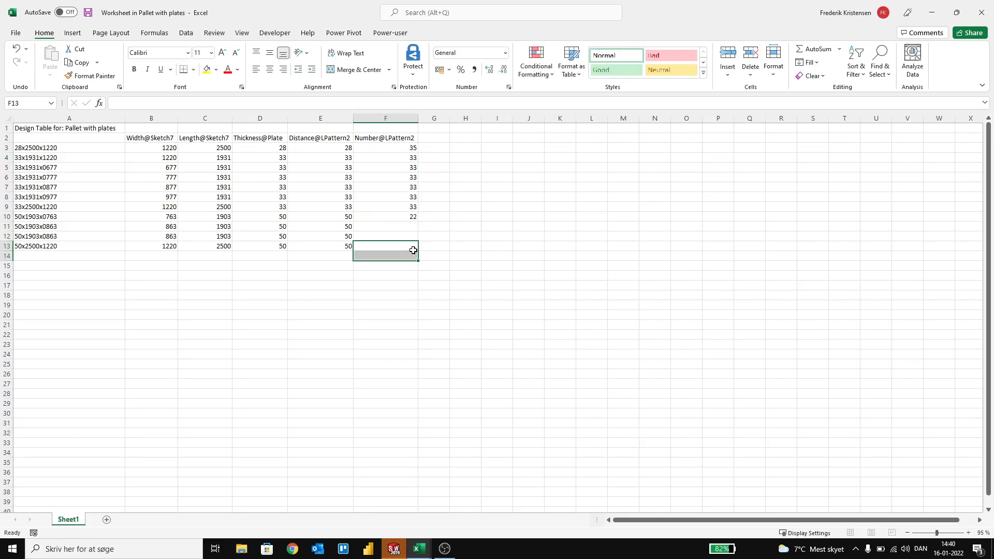
click(402, 229)
text(22)
key(Return)
text(22)
key(Return)
text(22)
click(568, 228)
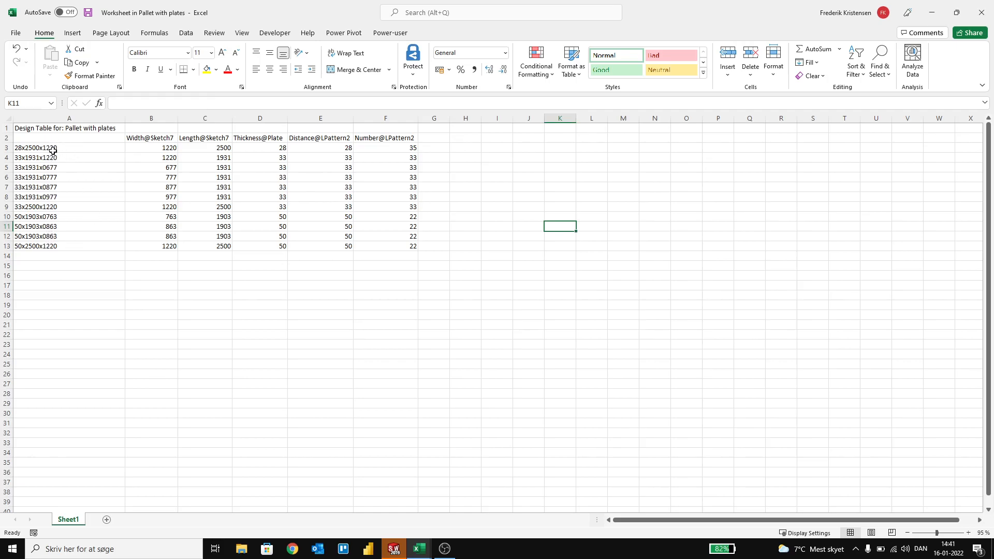
Step: Close the design table worksheet to generate its configurations in SOLIDWORKS, and delete the unused First Instance configuration
click(980, 15)
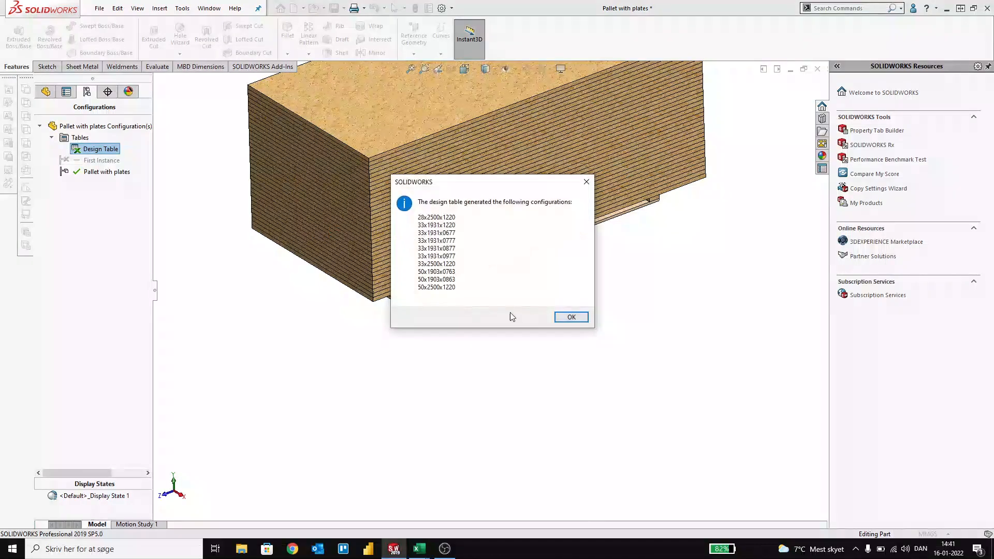
click(561, 320)
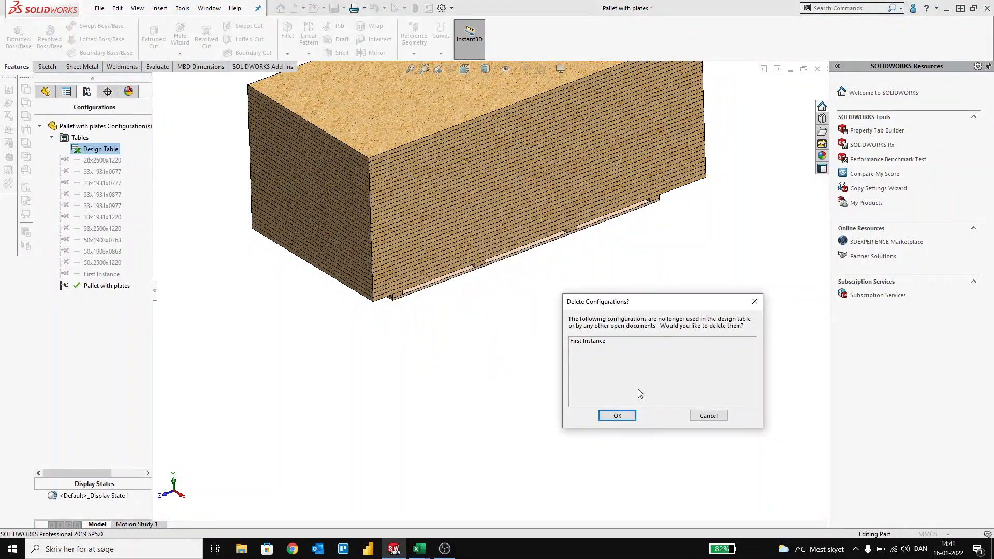
click(625, 419)
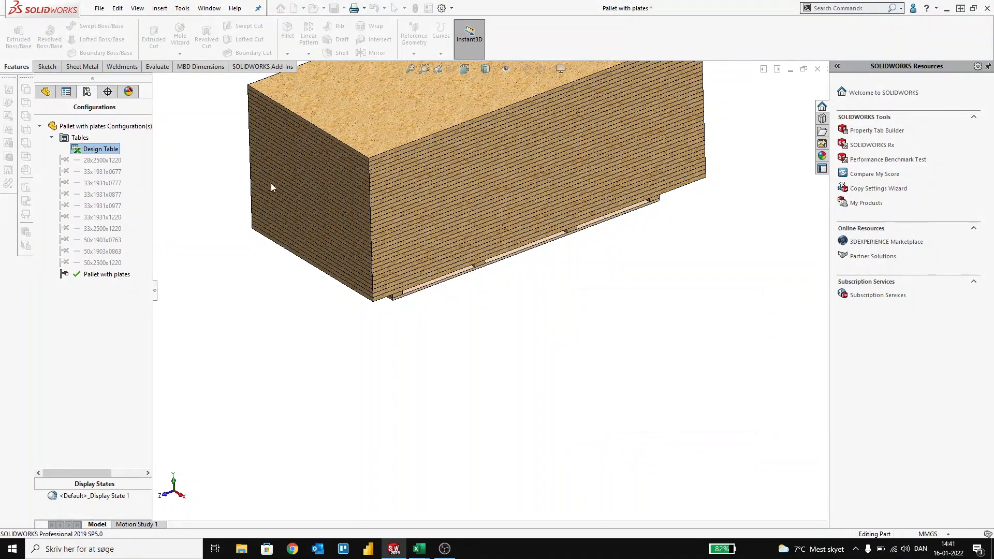
Step: Activate configurations 28x2500x1220, 33x1931x0777 and 50x2500x1220 in turn and inspect the plate stack on the pallet
double_click(104, 161)
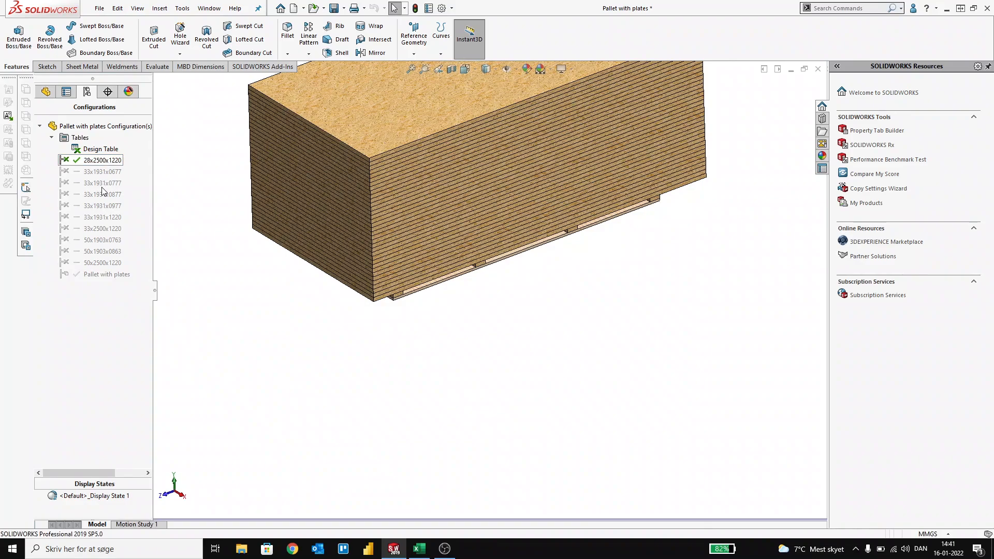
double_click(102, 183)
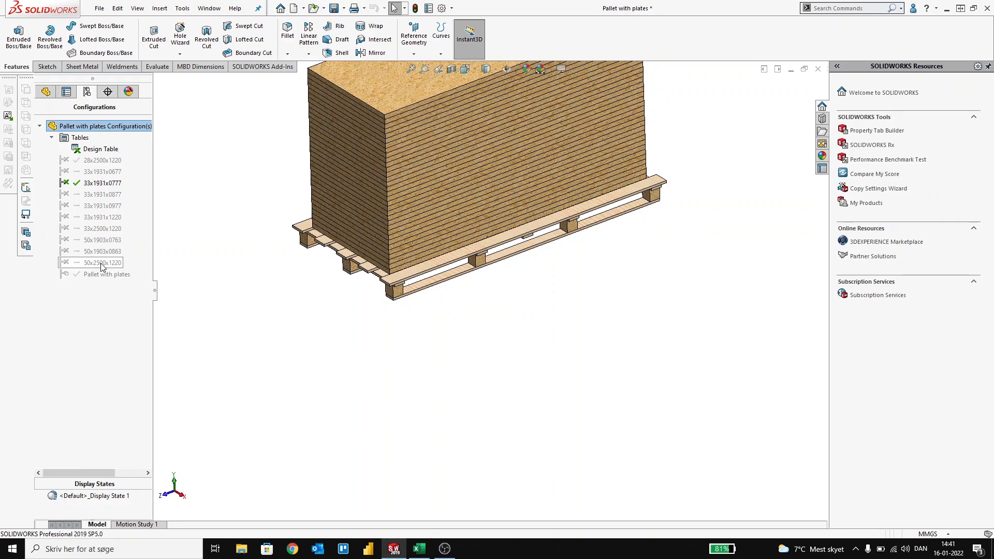
double_click(102, 263)
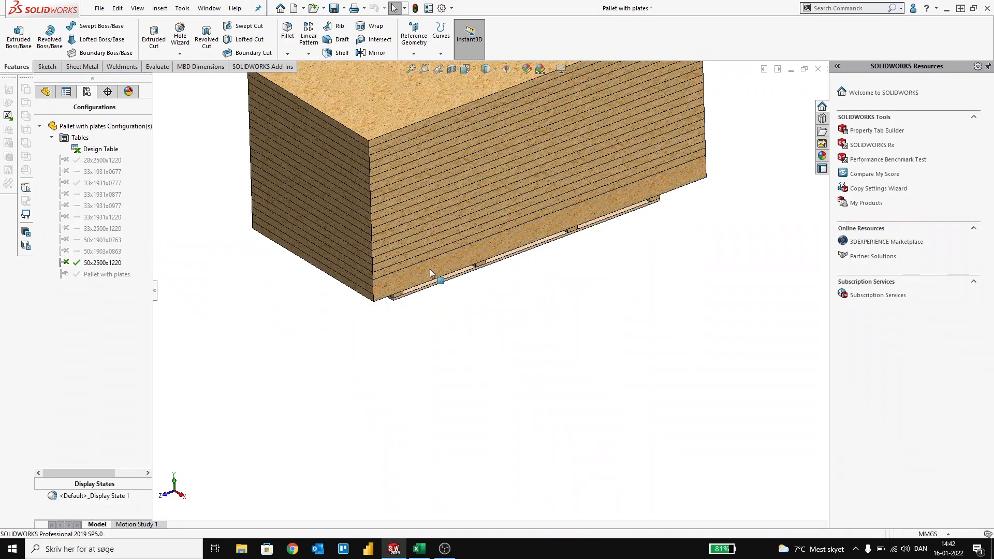
scroll(430, 269, up, 3)
middle_drag(430, 268, 429, 238)
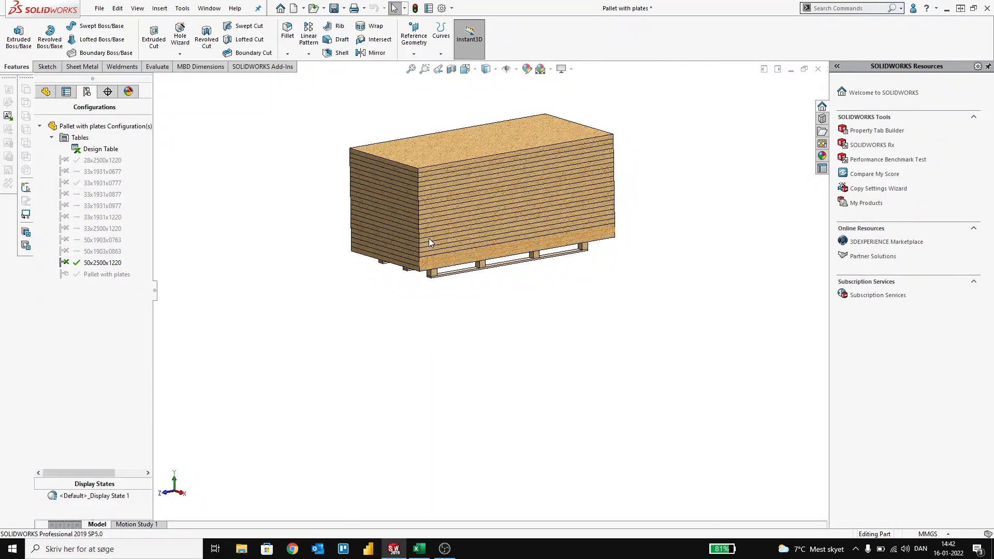